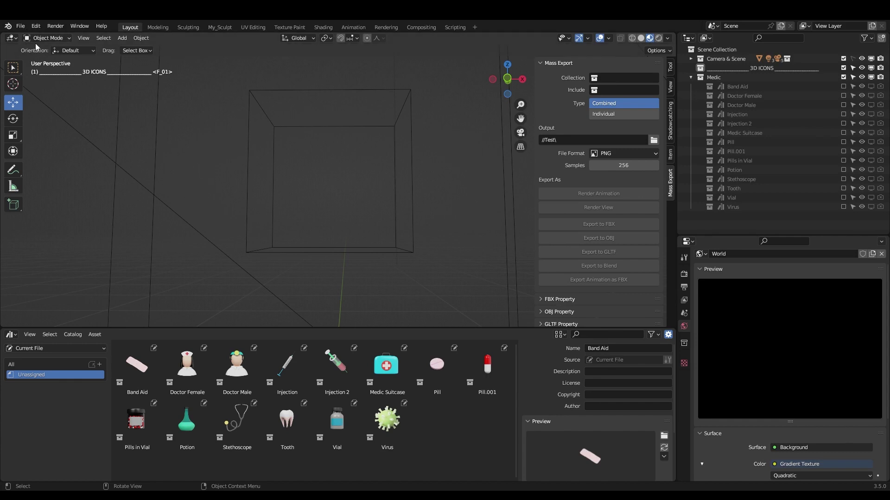
Open the add-on preferences and expand the MassExport entry to check its details.
click(35, 27)
click(62, 159)
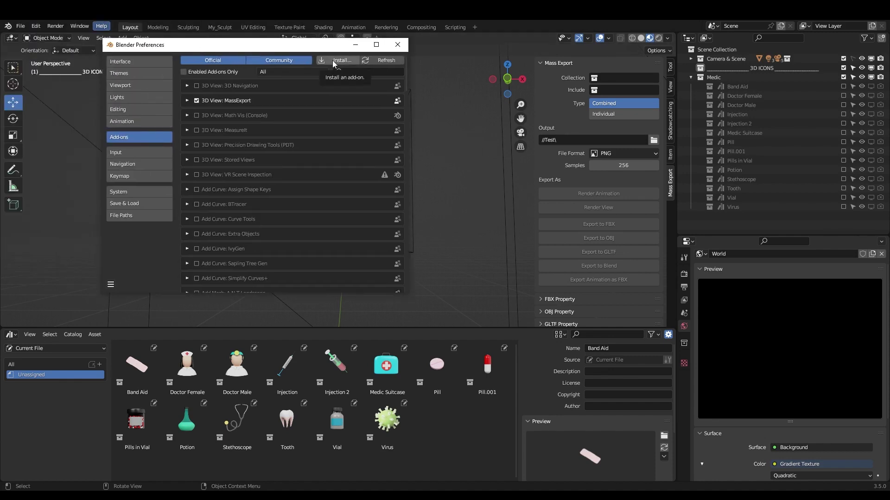
click(188, 101)
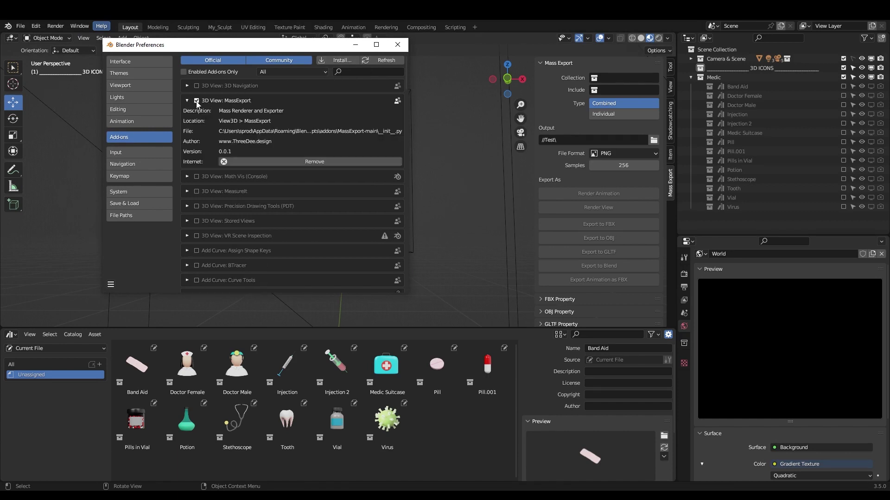
click(669, 167)
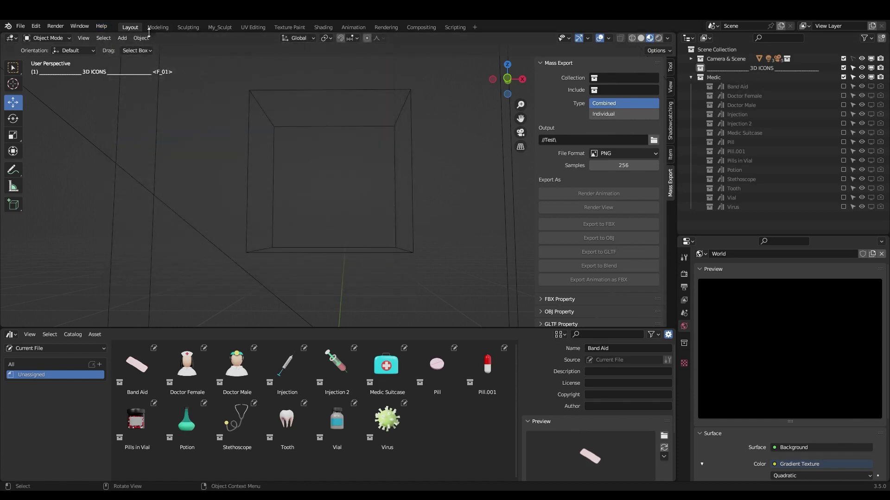
Include all icon collections inside Medic in the view layer and delete the Pills in Vial collection.
click(732, 76)
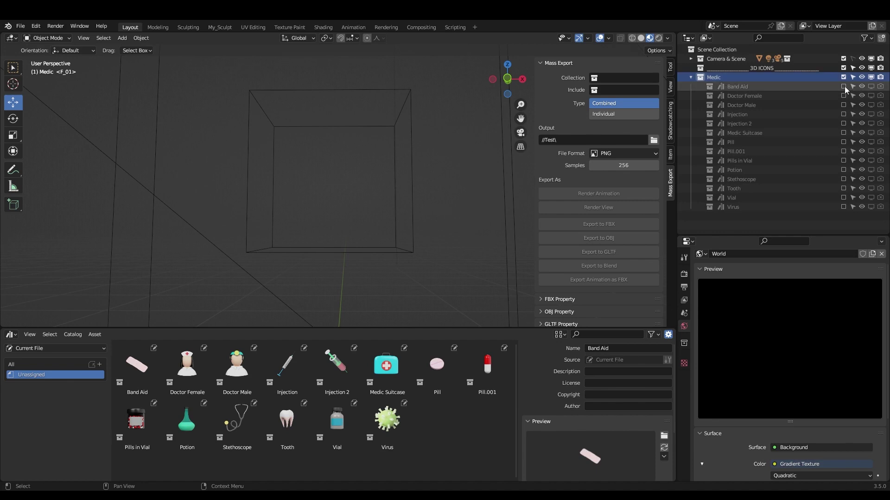
drag(844, 91, 843, 207)
click(740, 160)
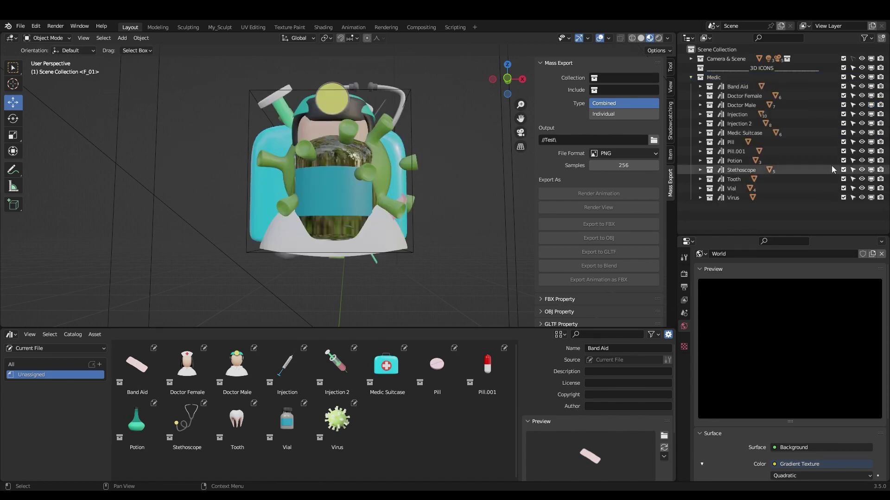
key(Delete)
Exclude all remaining icon collections inside Medic from the view layer, including Band Aid.
middle_drag(402, 153, 419, 156)
drag(843, 96, 843, 198)
click(701, 87)
click(842, 87)
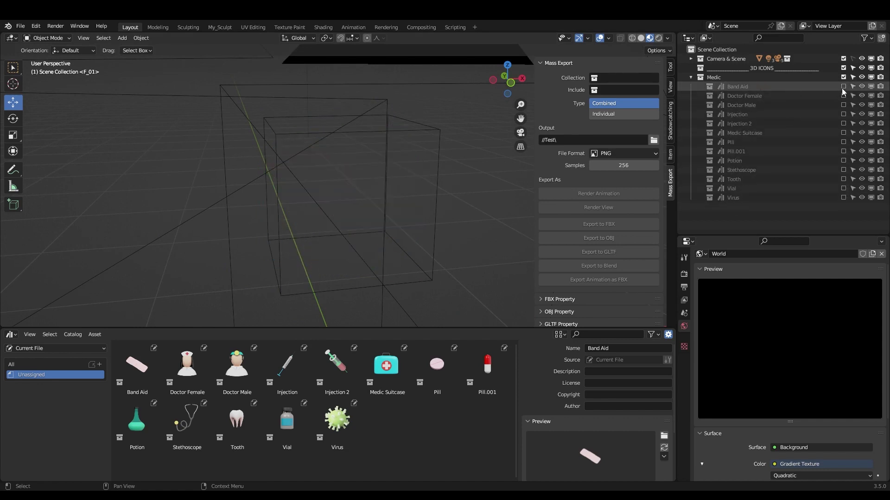
Include only the Doctor Female collection in the view layer and expand it to list its objects.
click(842, 95)
click(700, 96)
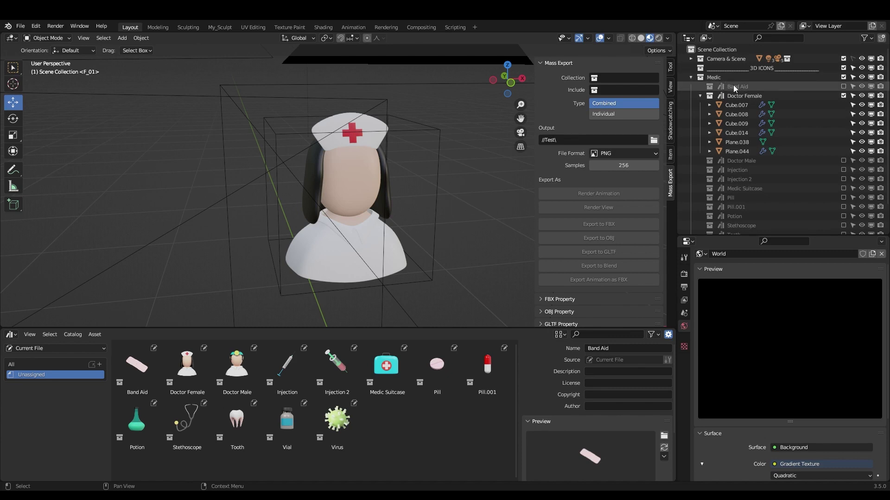
click(844, 96)
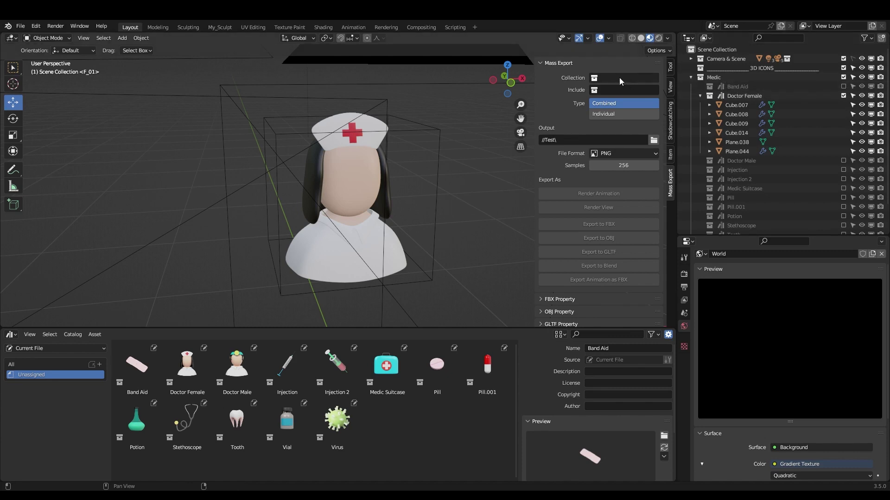
Set the Mass Export collection to Medic and collapse the Doctor Female collection in the outliner.
click(619, 79)
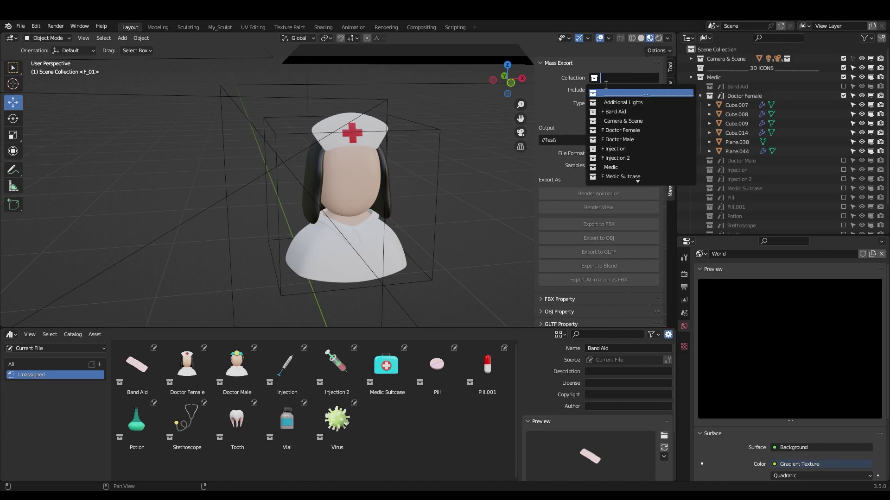
click(611, 167)
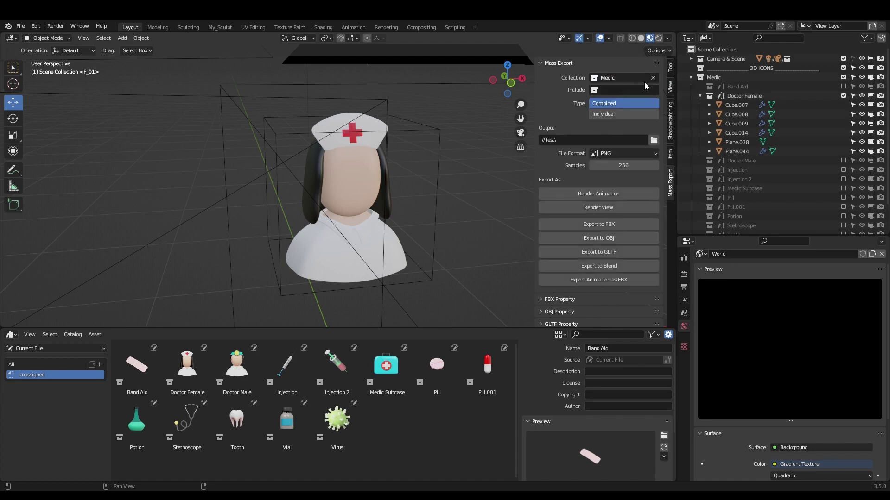
click(700, 95)
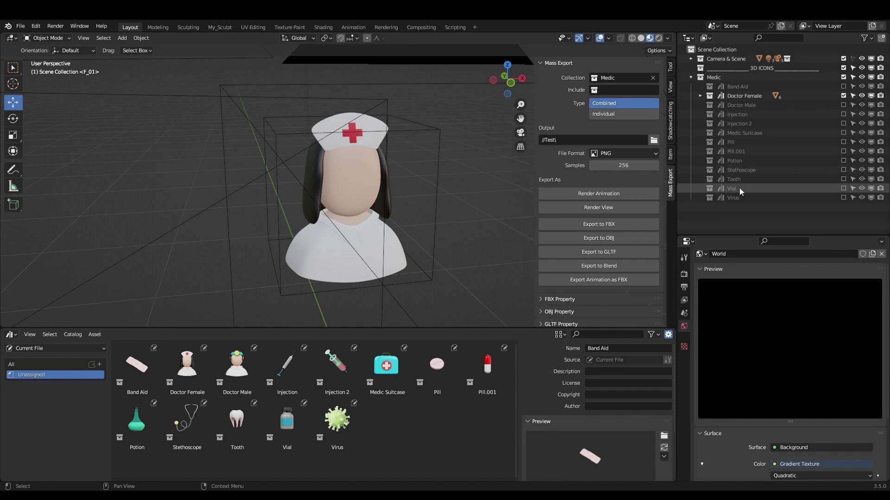
Try Camera & Scene as the included collection for Mass Export and clear the setting again.
click(608, 89)
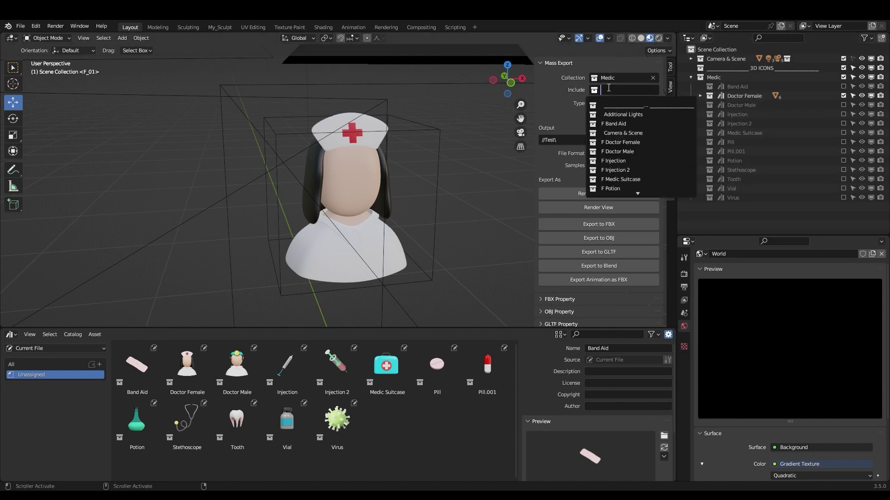
click(622, 133)
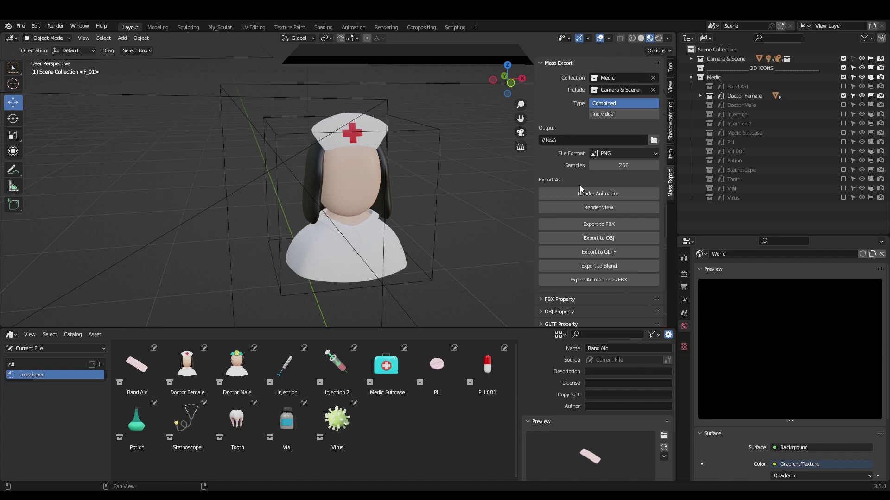
click(652, 91)
Choose the Test folder on the desktop as the Mass Export output folder.
click(653, 140)
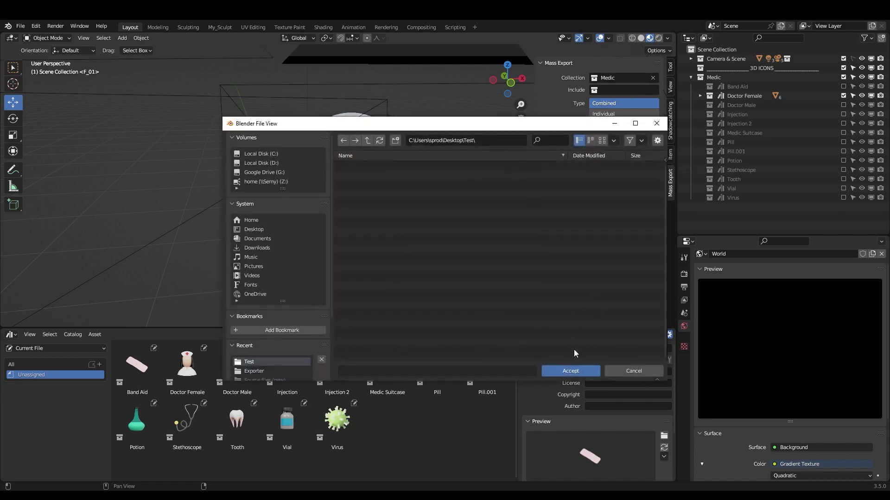
click(574, 371)
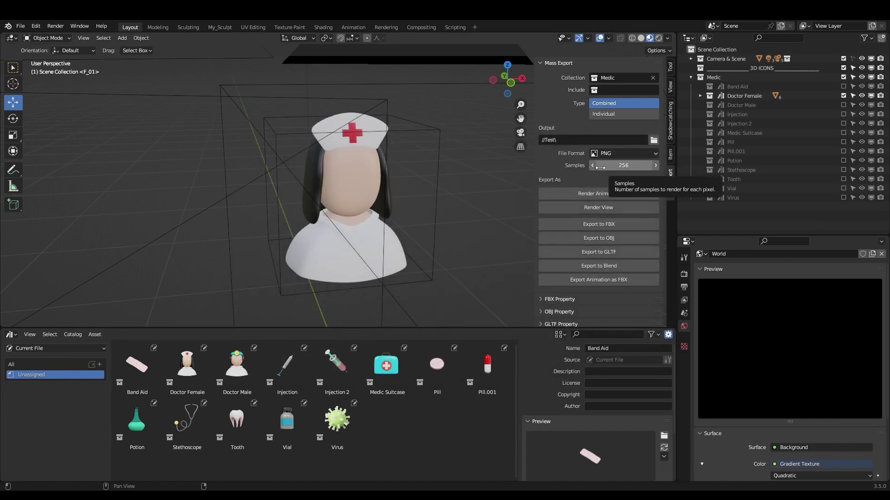
Set the scene's render resolution percentage to 100% and bring up the render engine settings.
click(684, 287)
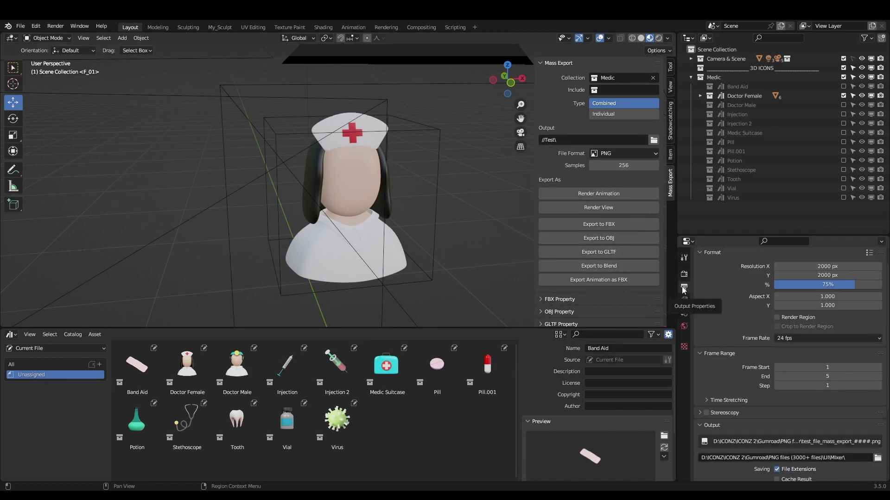
scroll(716, 334, down, 3)
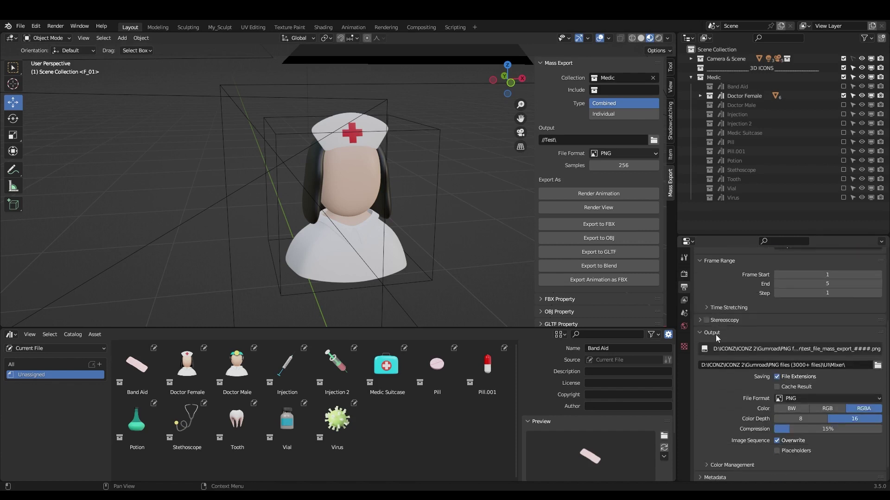
click(713, 332)
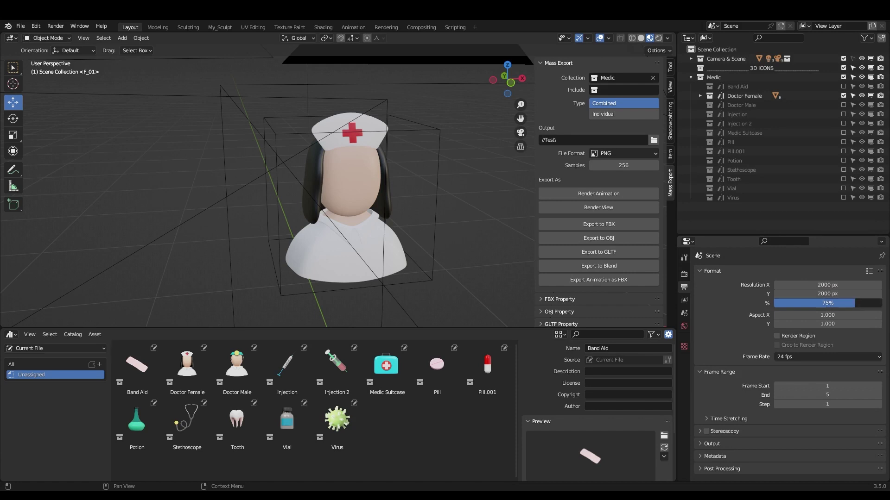
drag(827, 303, 878, 303)
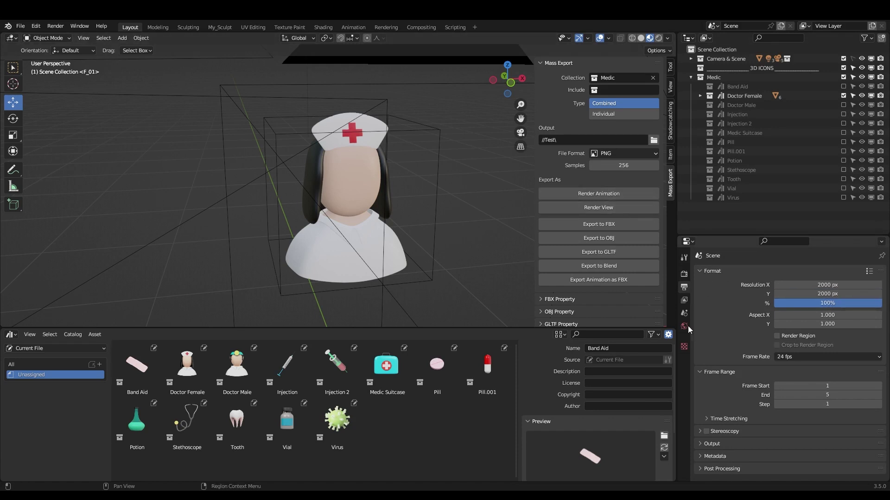
click(684, 275)
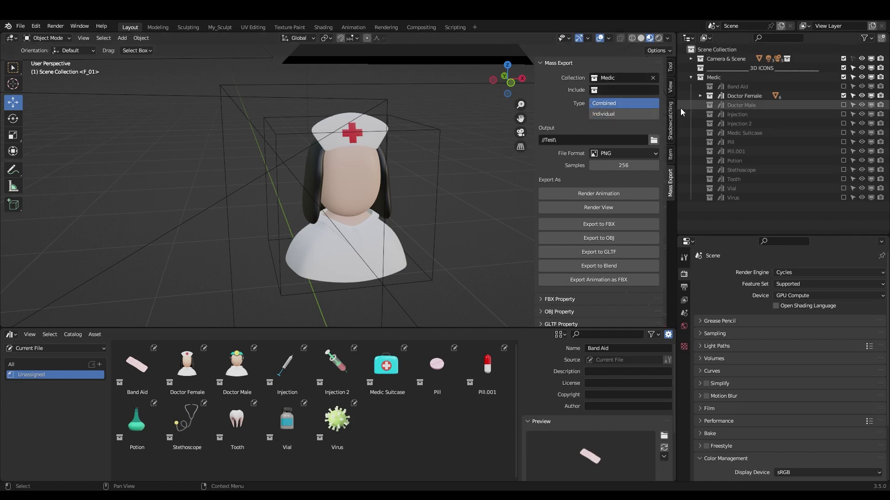
Temporarily hide the Doctor Female parts from Cube.007 to Plane.038 in the viewport and show them again.
click(700, 96)
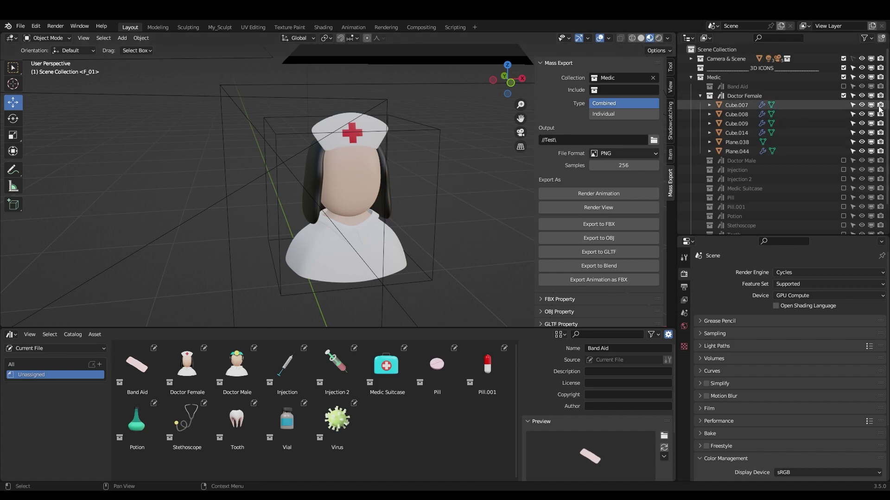
drag(862, 104, 861, 139)
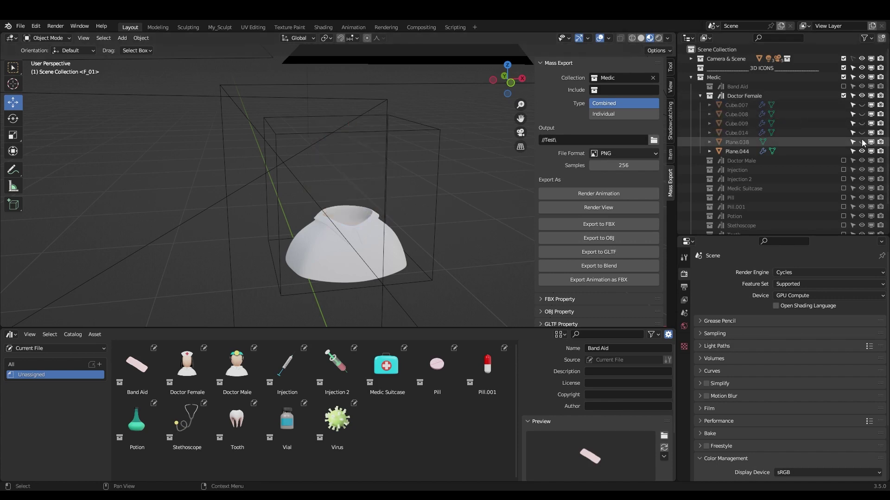
click(862, 141)
click(863, 141)
click(863, 142)
drag(862, 132, 860, 125)
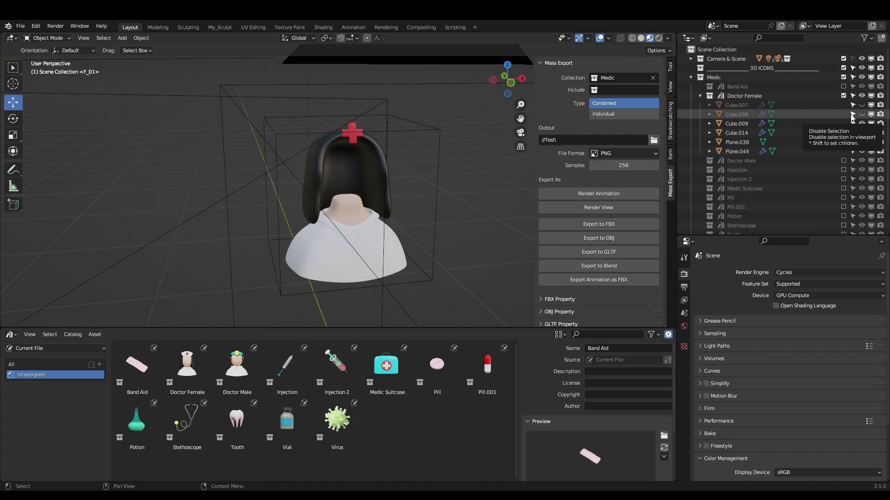
click(861, 114)
click(700, 96)
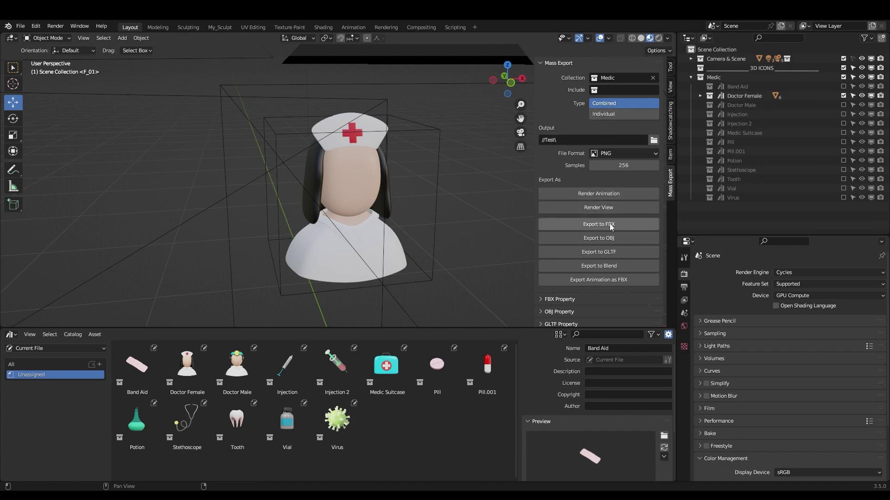
Review Mass Export's FBX properties and Blender's built-in export options.
scroll(574, 269, down, 1)
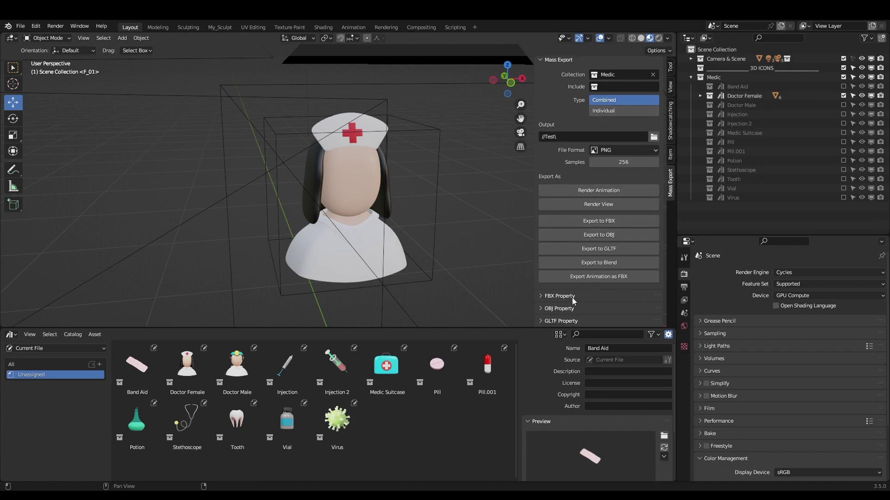
click(571, 297)
scroll(574, 293, down, 5)
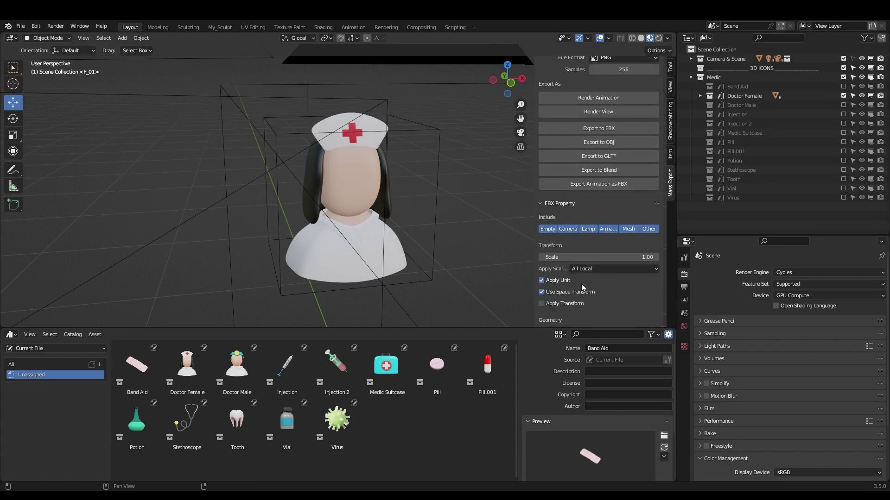
click(570, 202)
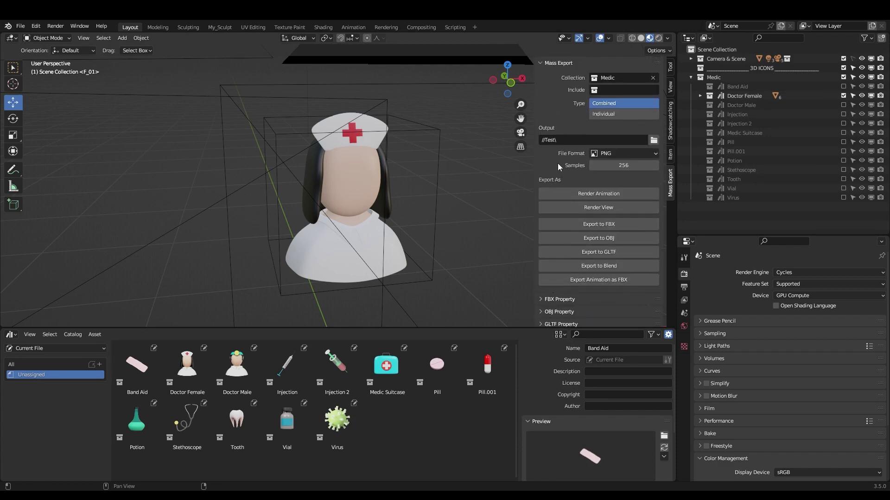
click(20, 26)
mouse_move(59, 158)
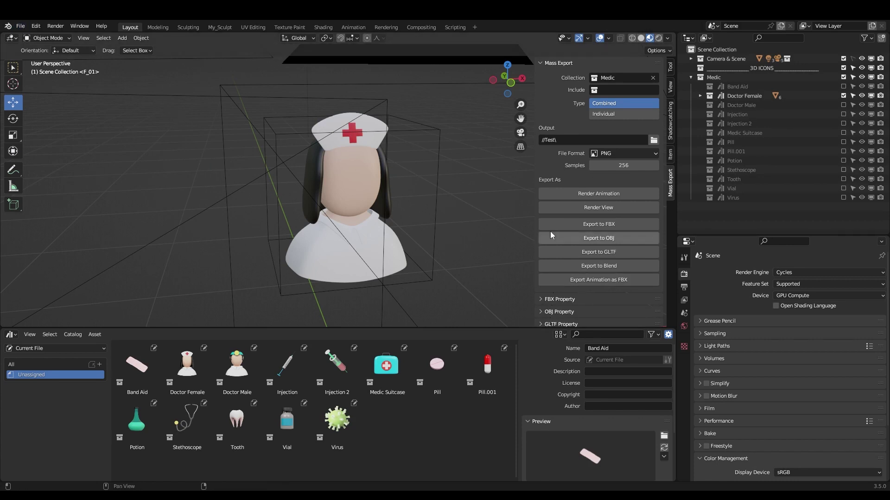
Mass export the Medic collection to FBX and open the resulting Medic folder inside Test in File Explorer.
click(602, 224)
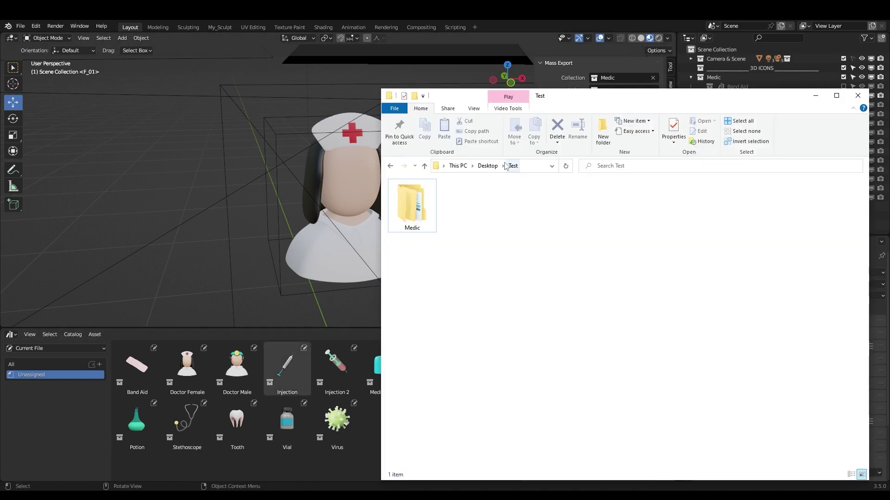
click(426, 216)
double_click(428, 202)
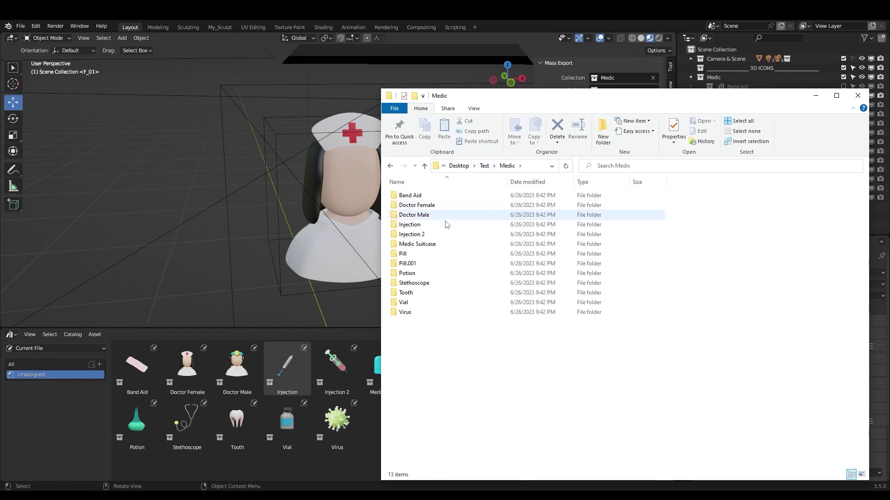
Open the exported Band Aid FBX file in 3D Viewer and inspect the model from another angle.
double_click(409, 195)
double_click(430, 196)
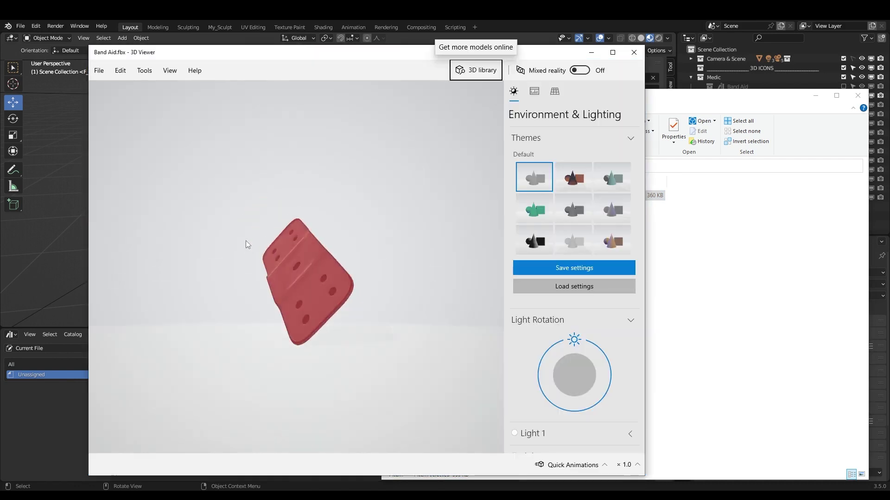
drag(246, 244, 391, 218)
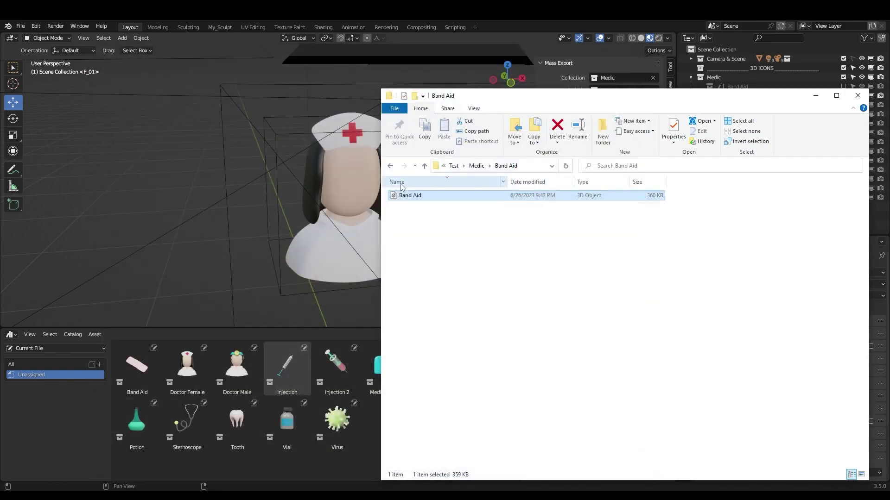
Open the exported Doctor Female model from its own subfolder of Medic to inspect it.
click(390, 166)
double_click(422, 205)
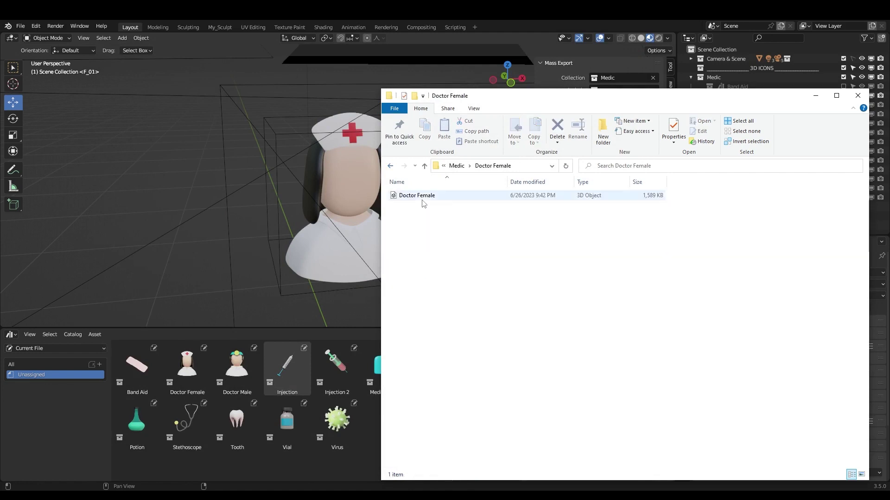
double_click(420, 200)
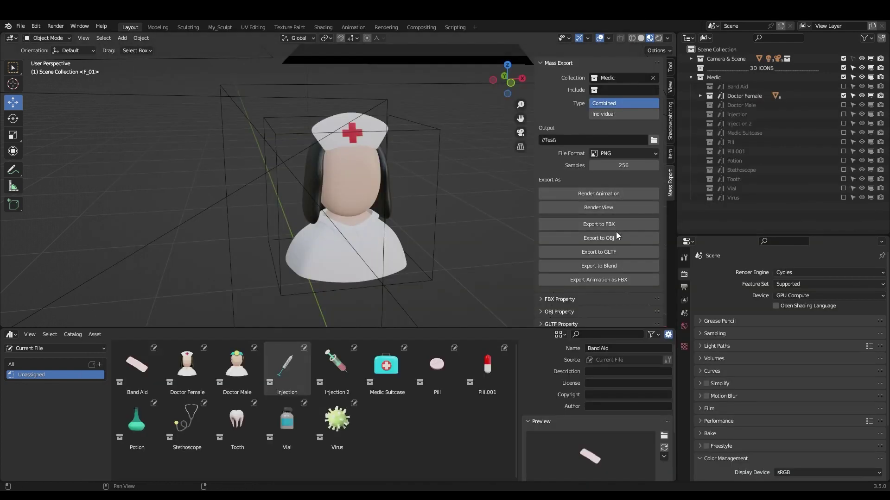
Mass export the Medic collection to OBJ from Blender.
click(615, 236)
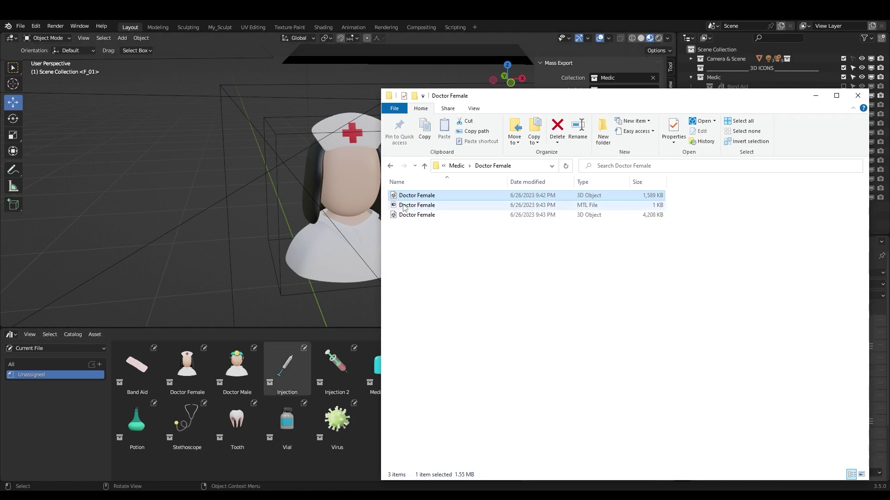
Check the exported files in the Potion subfolder, return to Medic and move the File Explorer window aside.
click(391, 166)
double_click(436, 276)
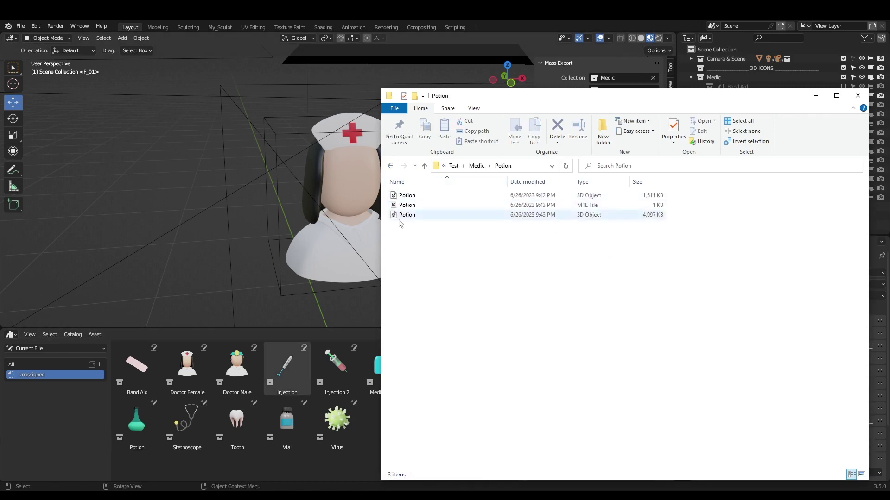
click(390, 166)
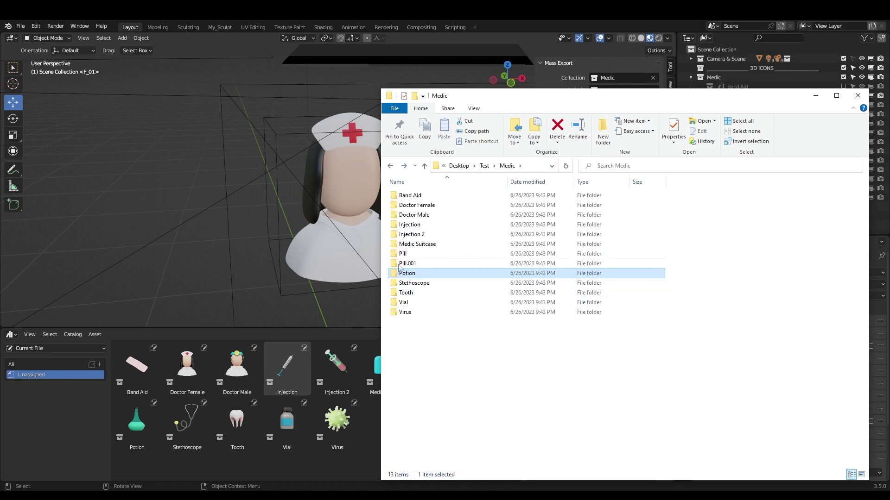
drag(458, 99, 497, 97)
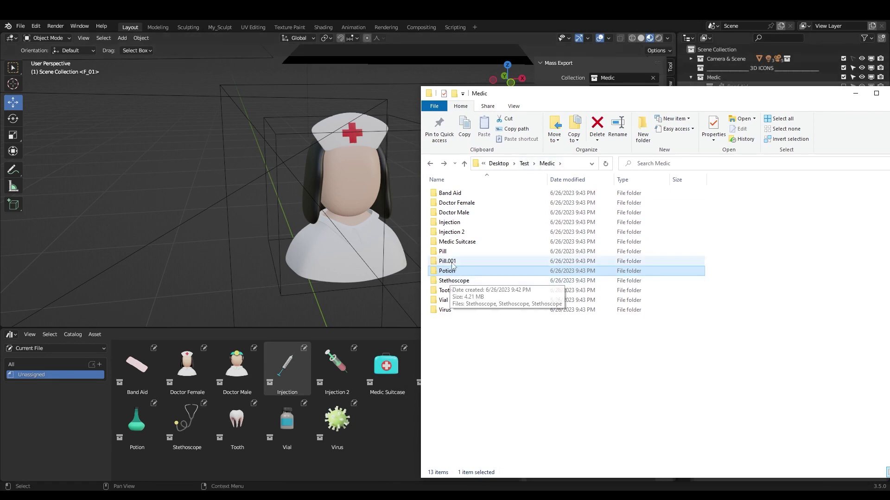
Mass export the Medic collection as Blend files from Blender and check the output in the Band Aid subfolder.
key(alt+Tab)
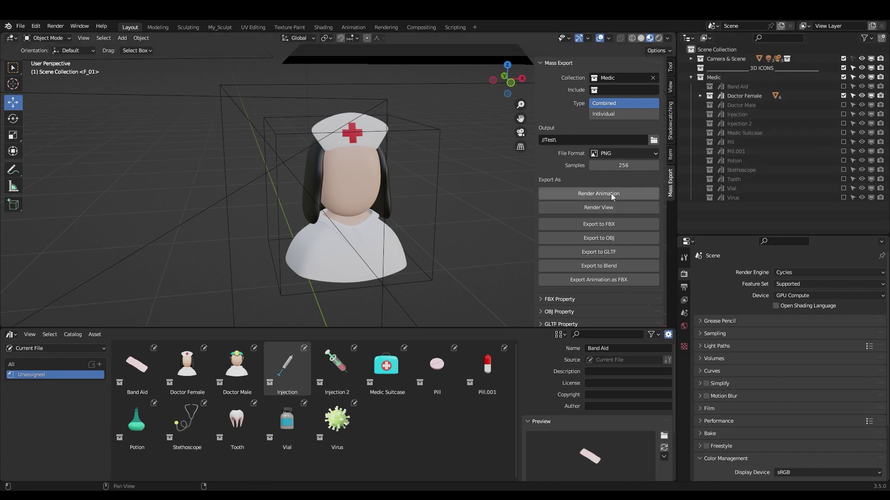
click(618, 265)
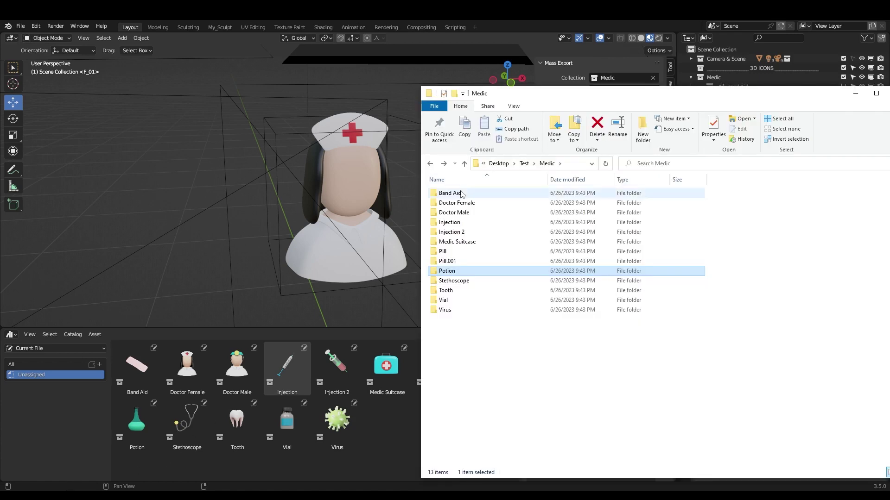
double_click(452, 193)
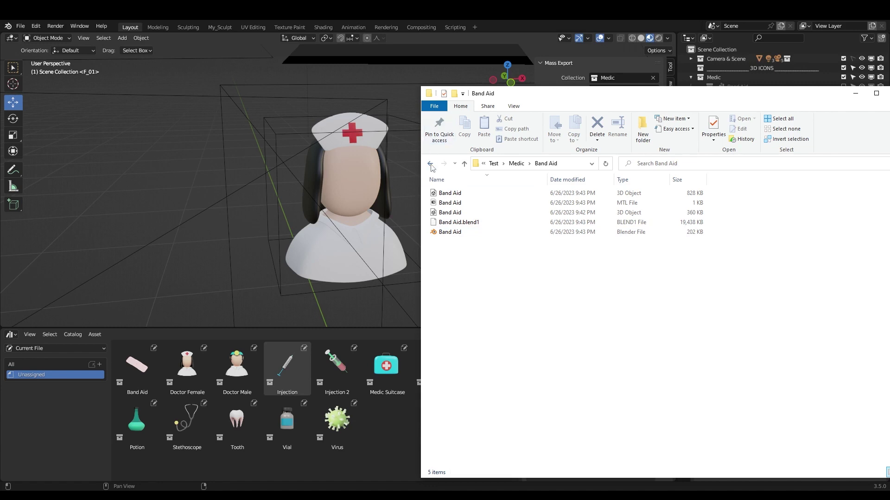
click(430, 163)
Open the exported Doctor Male Blender file from its subfolder of Medic.
click(458, 204)
double_click(460, 212)
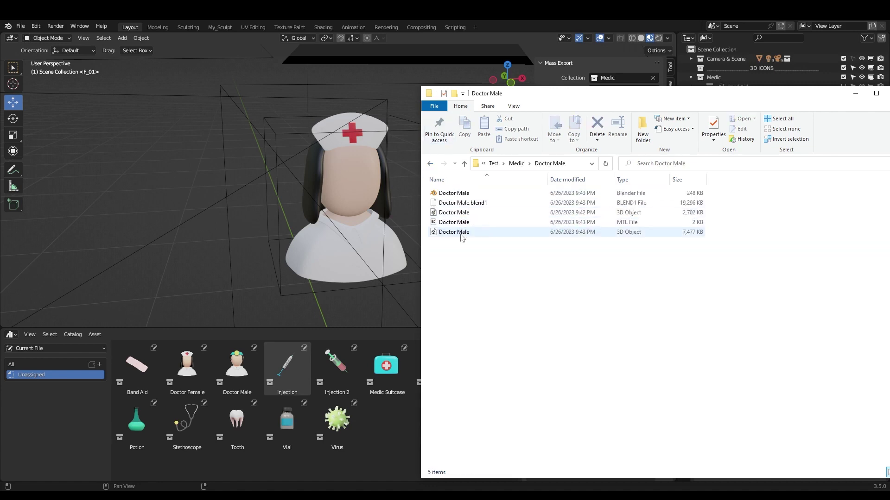
click(459, 194)
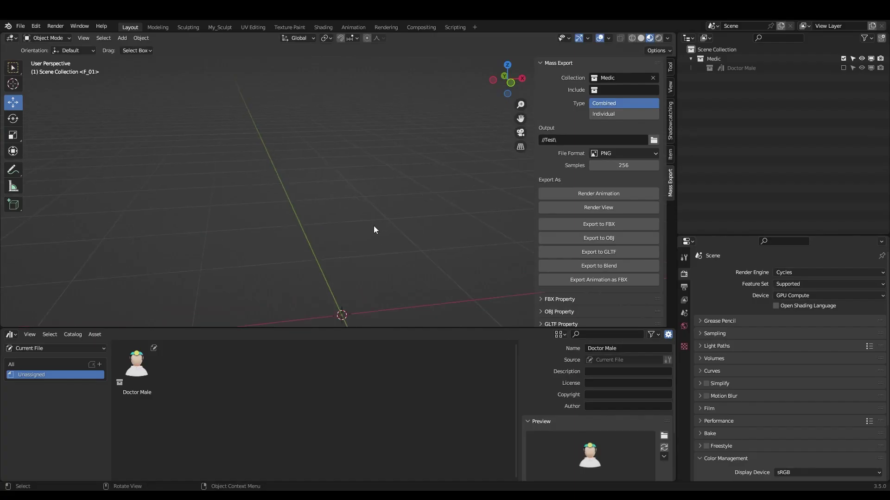
Enable and expand the Doctor Male collection in the opened file and inspect the model in the viewport.
click(844, 67)
click(700, 67)
shift+middle_drag(382, 102, 424, 205)
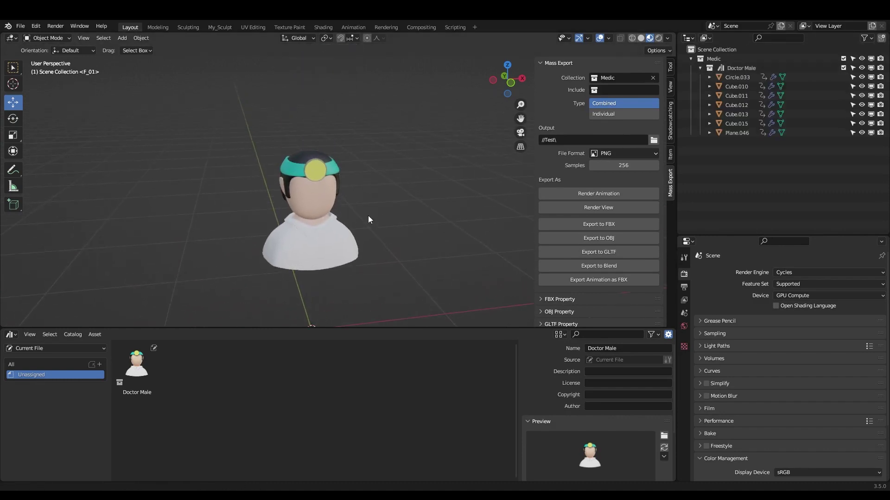
scroll(298, 210, up, 3)
middle_drag(299, 209, 652, 71)
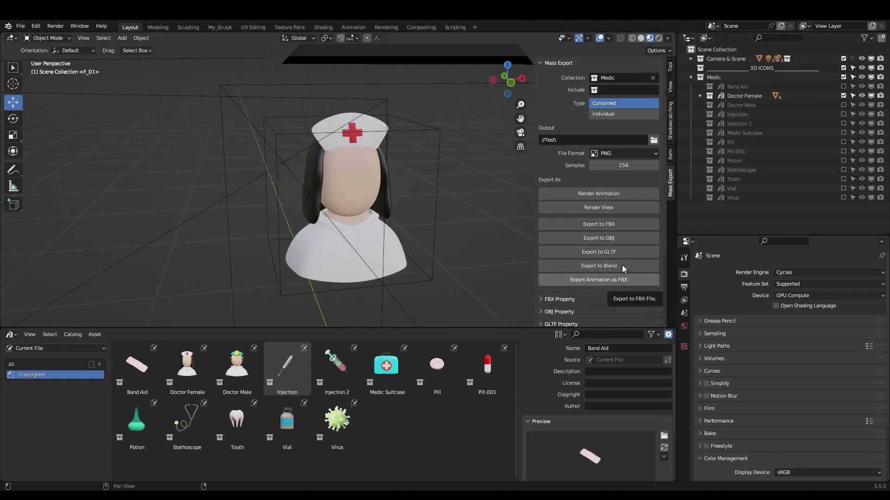
Switch the viewport of the main icon file to wireframe shading around the Doctor Female model.
middle_drag(390, 183, 463, 153)
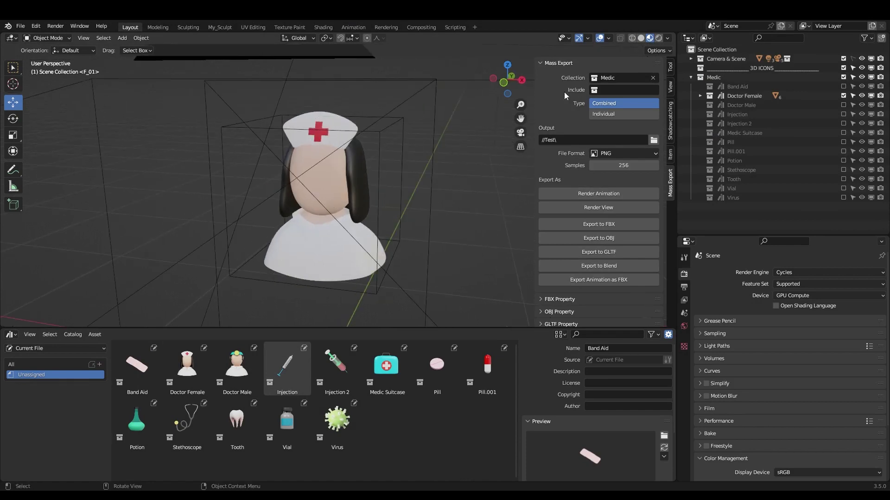
click(631, 37)
scroll(390, 155, up, 3)
scroll(391, 155, down, 2)
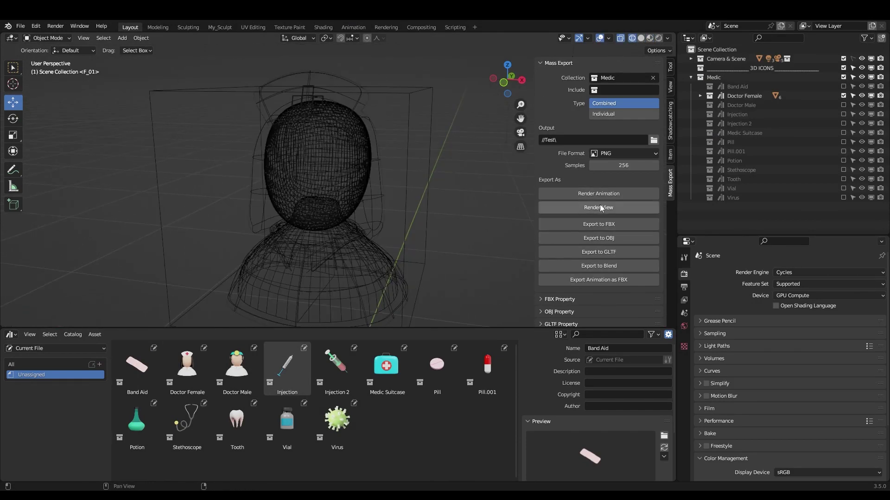
Show the timeline in place of the asset browser and mass render the Medic collection with Render View as PNG.
click(599, 207)
key(shift+F12)
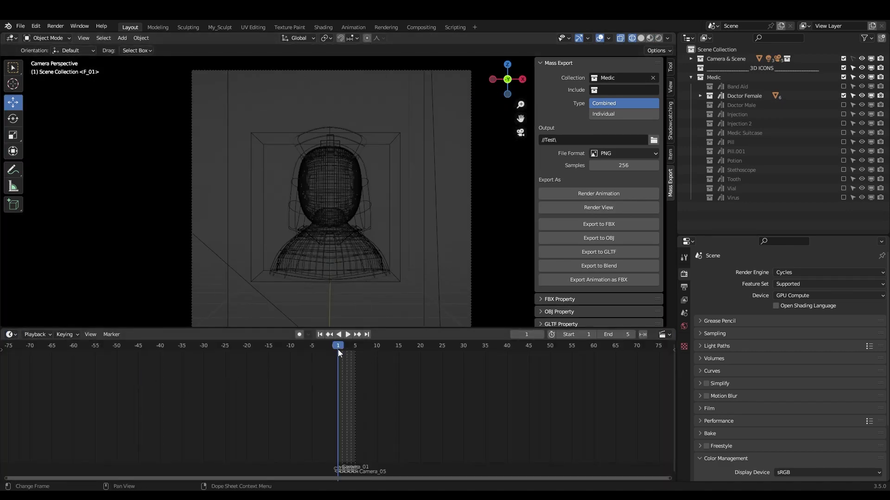
key(space)
click(610, 207)
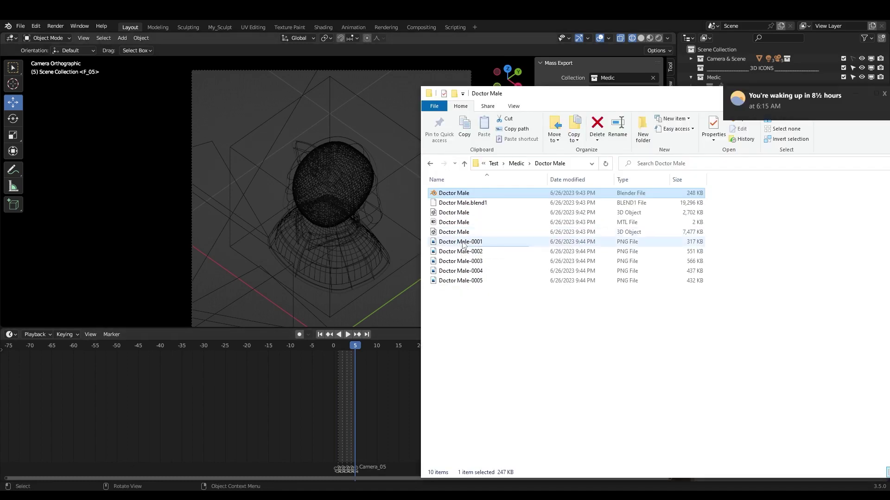
Open the rendered Doctor Male-0001 image to check the wireframe result, and close it.
click(464, 241)
double_click(464, 243)
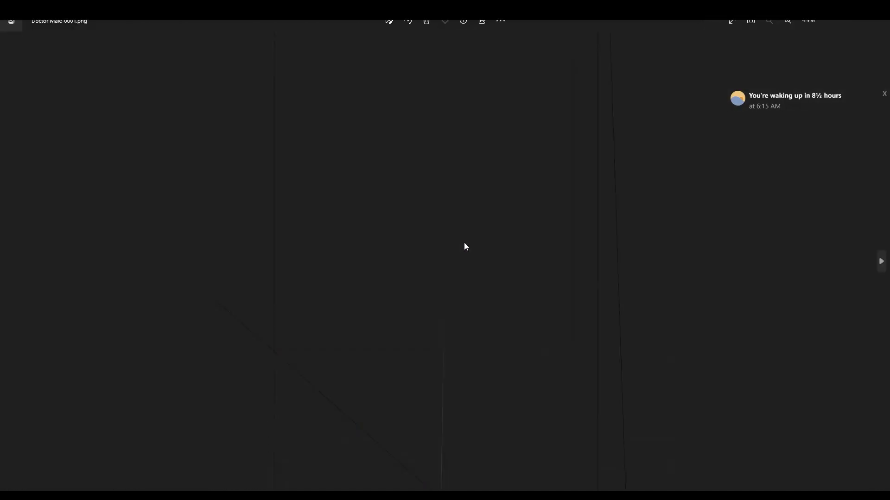
key(alt+F4)
key(alt+F4)
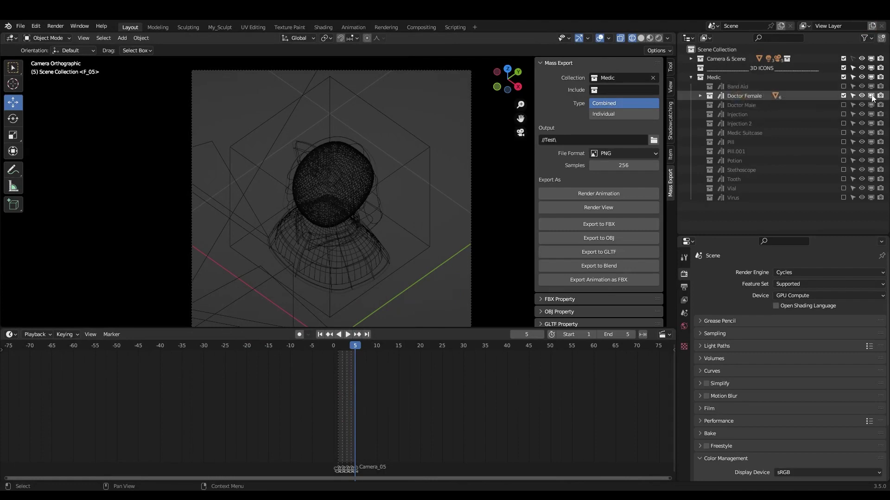
Enable every icon subcollection of Medic and mass render the camera view again.
drag(843, 86, 843, 197)
middle_drag(427, 213, 368, 193)
key(KP_0)
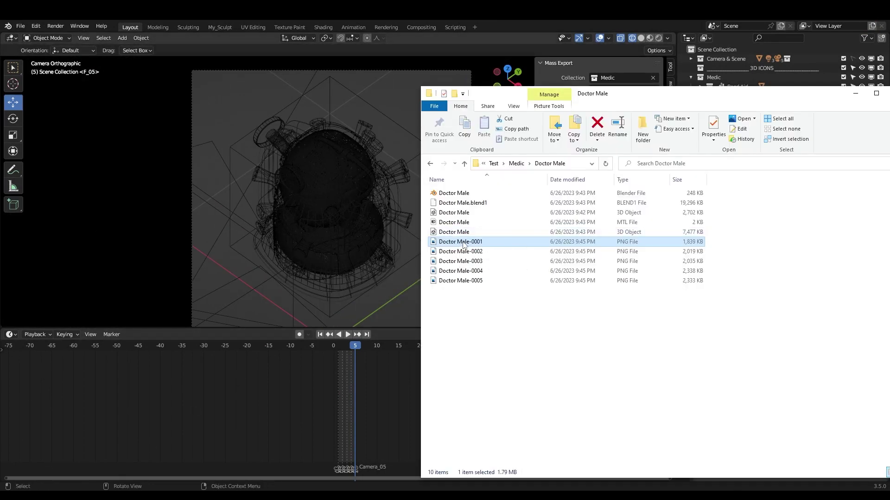
Browse the re-rendered Doctor Male wireframe images up to Doctor Male-0003, and close the viewer.
double_click(454, 220)
key(Right)
key(Right)
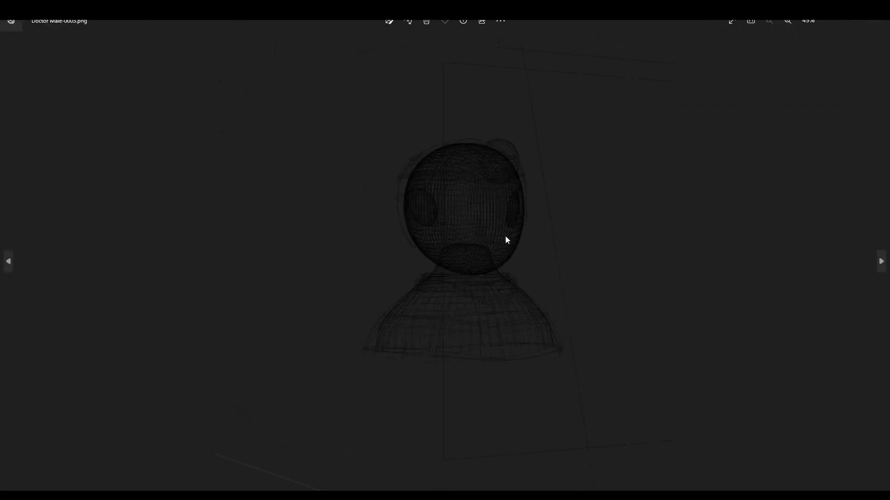
key(alt+F4)
Set the viewport to Material Preview shading with the Wireframe overlay enabled, and mass render the view again.
click(641, 38)
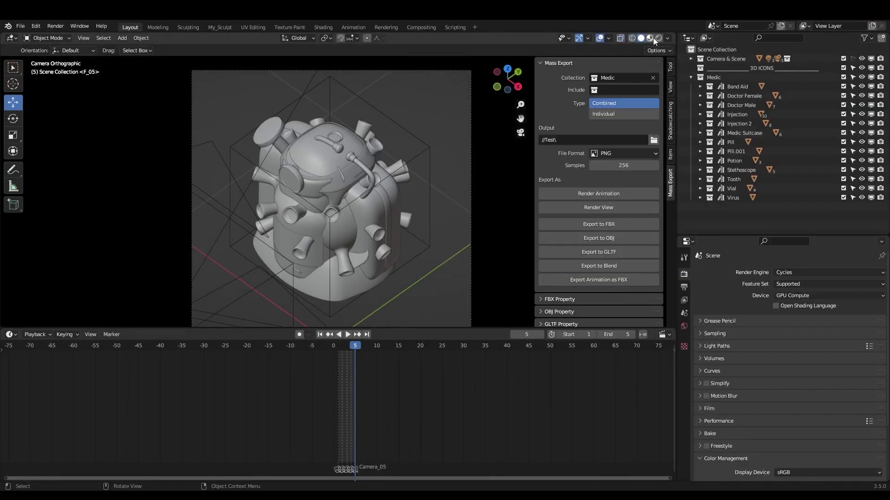
click(650, 38)
click(609, 38)
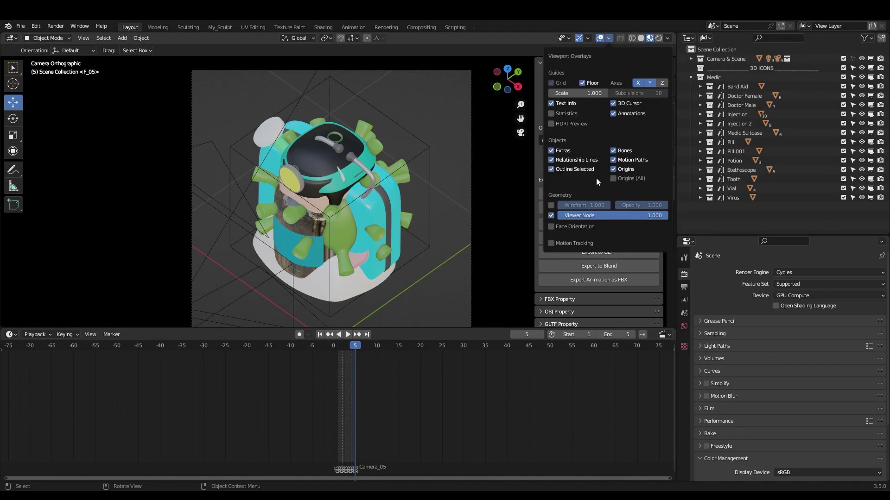
click(551, 206)
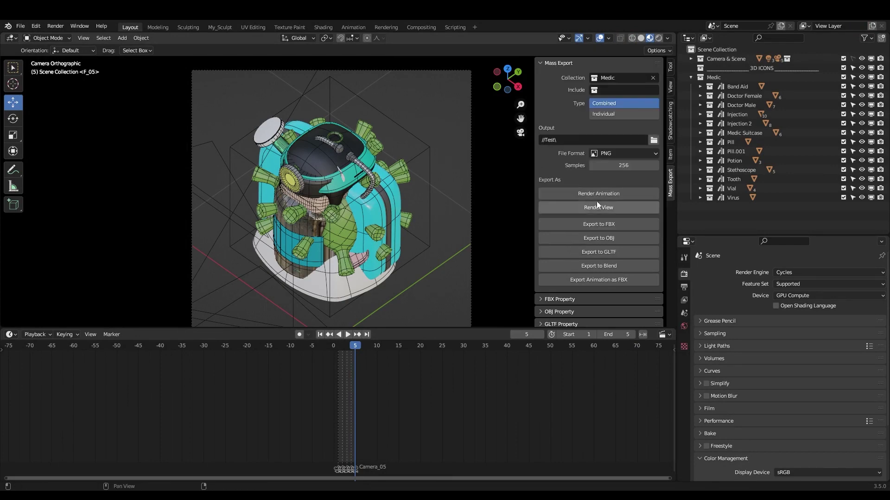
click(600, 225)
Open the rendered Doctor Male-0002 image and examine its wireframe overlay up close.
double_click(457, 250)
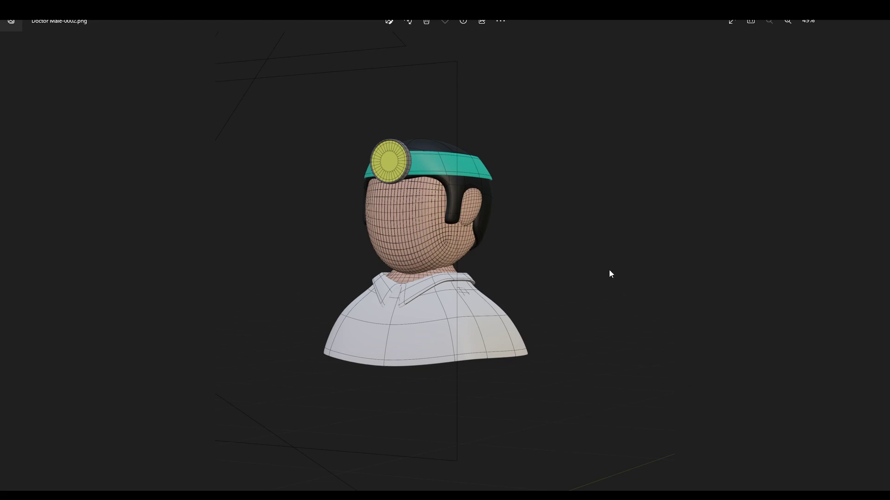
scroll(584, 315, up, 5)
scroll(527, 366, down, 2)
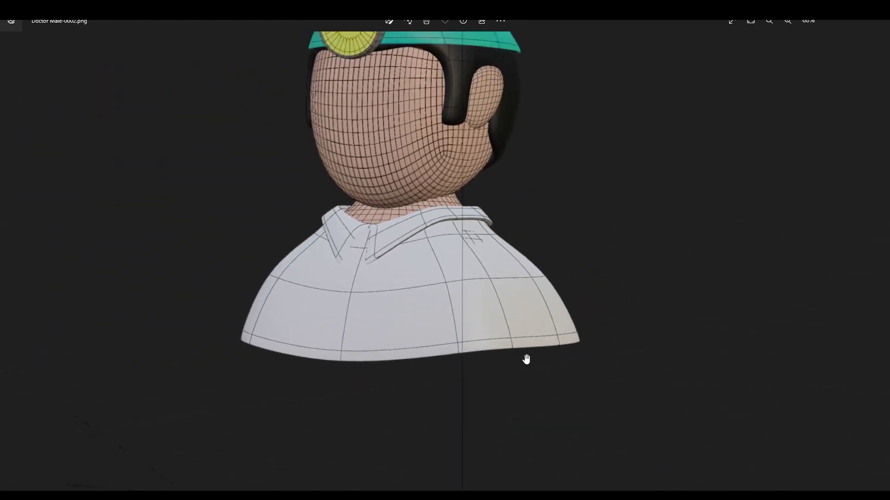
scroll(526, 359, down, 3)
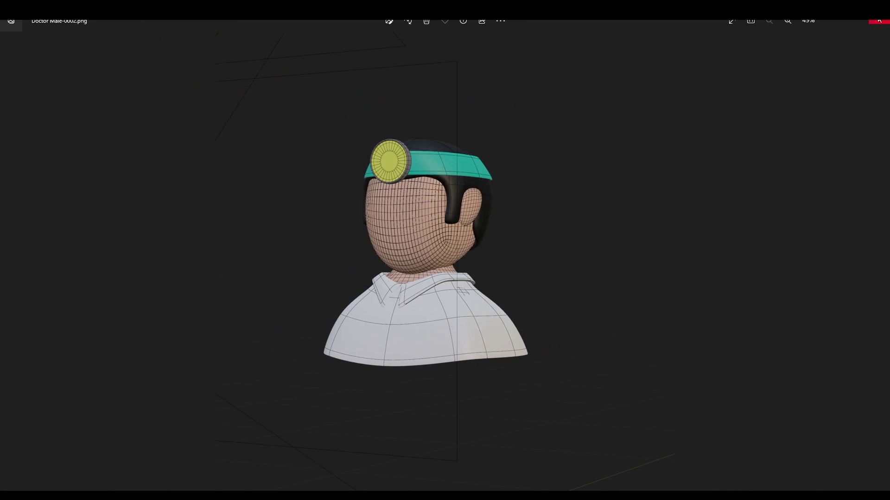
click(879, 21)
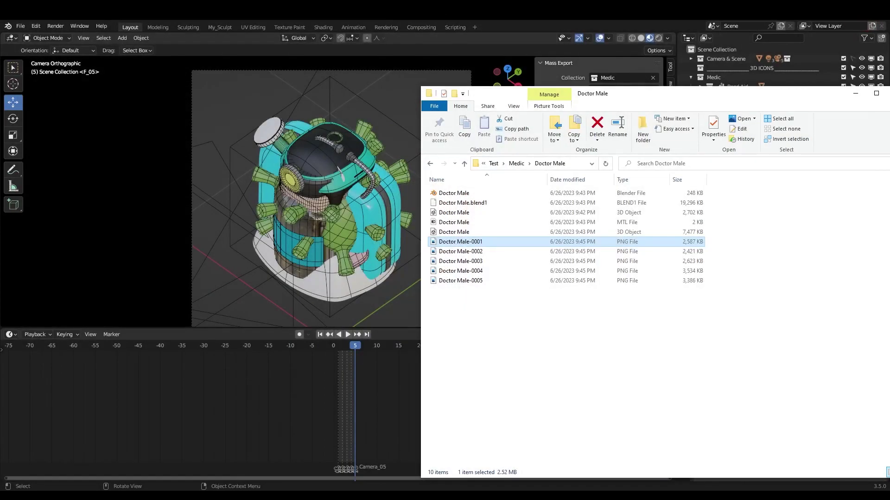
Mass render the Medic collection with Render Animation in PNG format and bring the output folder back up.
key(alt+Tab)
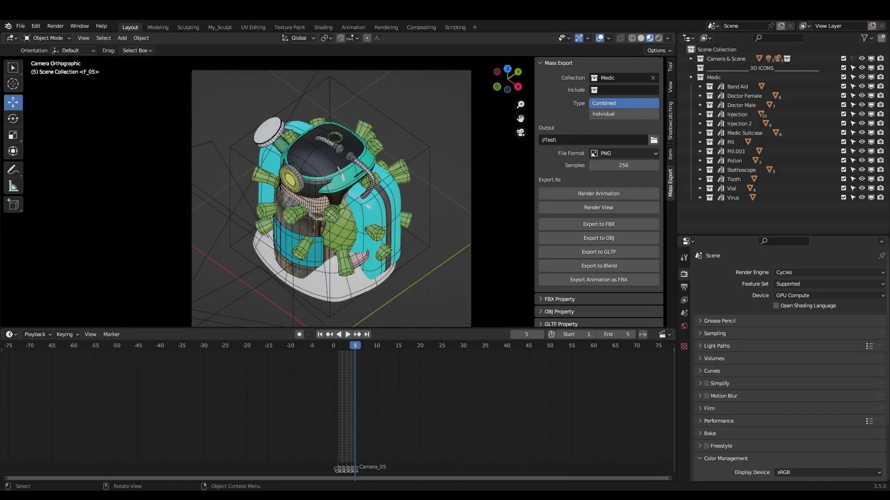
click(588, 195)
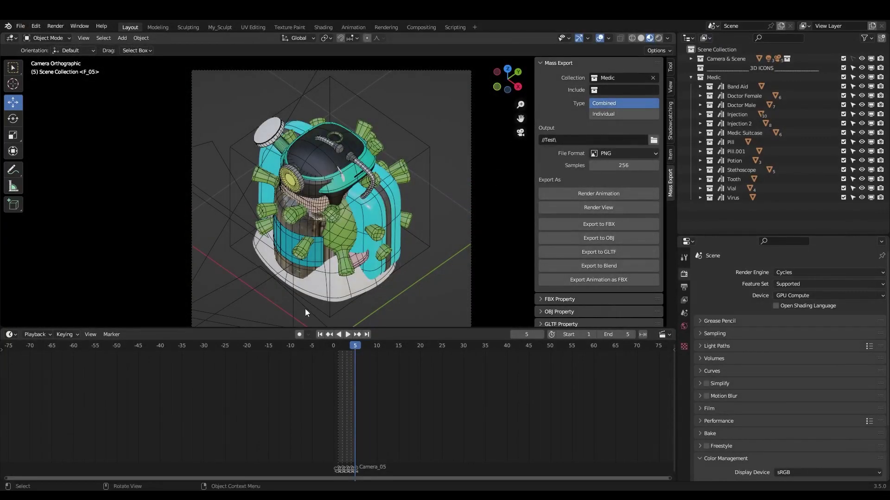
click(81, 488)
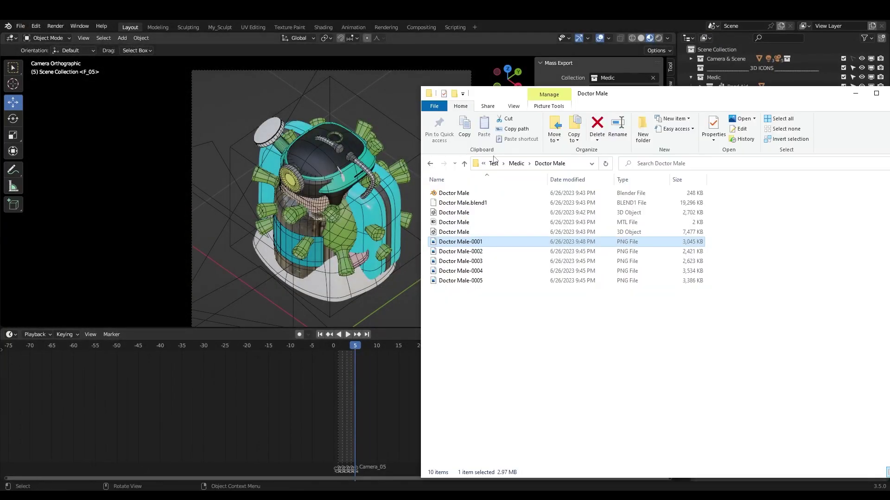
Browse the rendered Doctor Female images from its subfolder and select Doctor Female-0001 through Doctor Female-0005.
click(430, 161)
double_click(462, 202)
double_click(771, 202)
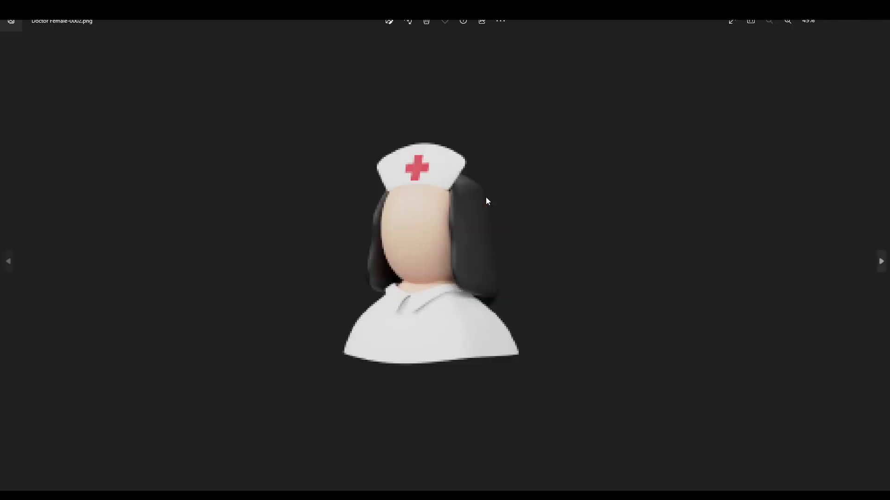
key(Right)
key(Right)
key(Left)
key(Left)
key(alt+F4)
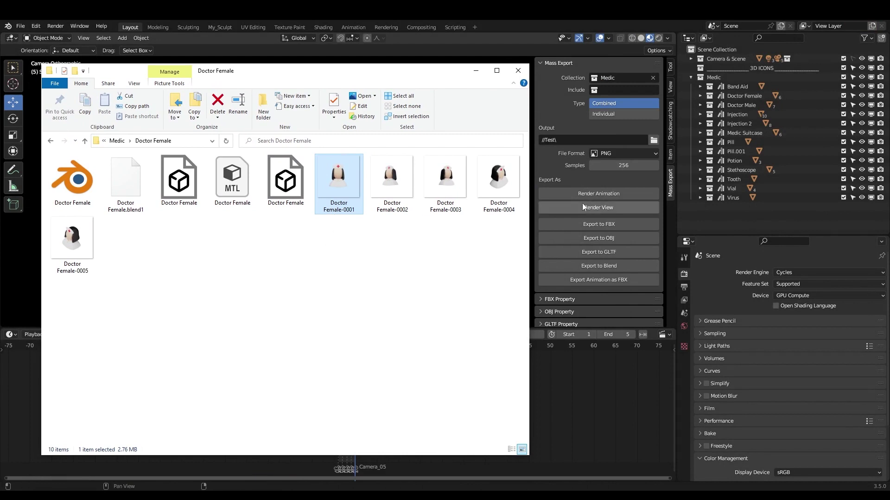
shift+click(91, 250)
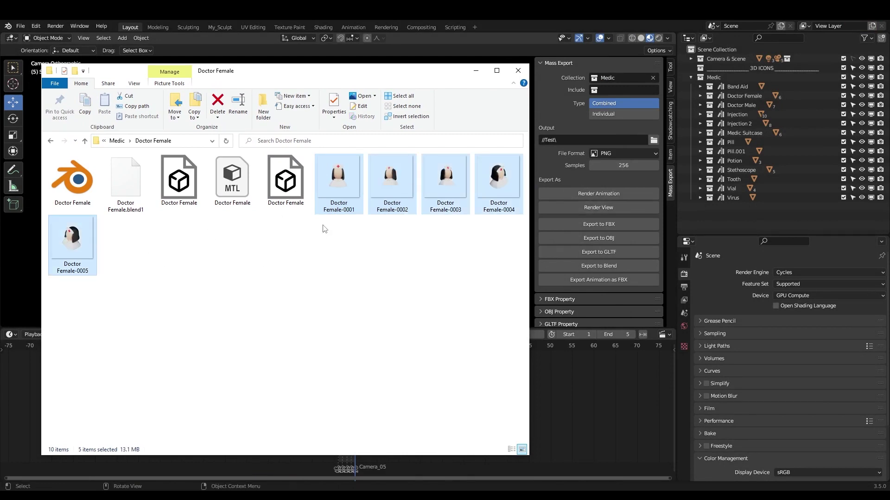
Return to the Medic folder and search it for "png".
click(50, 141)
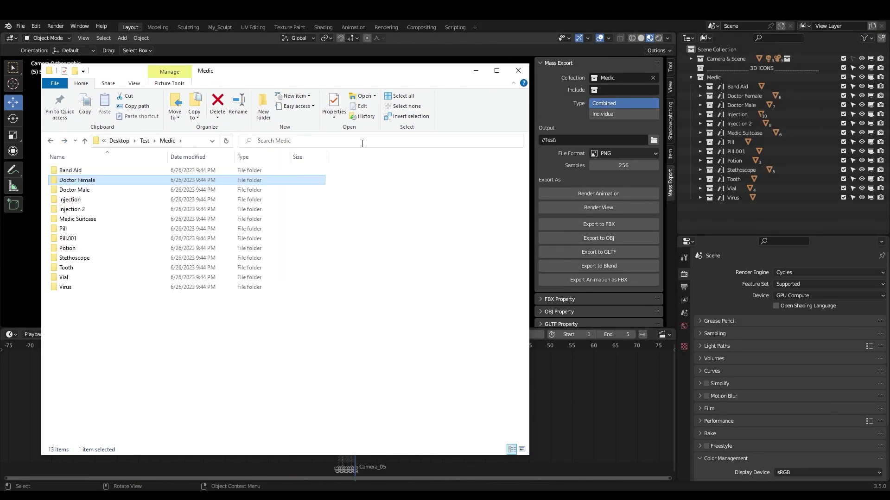
click(362, 141)
text(png)
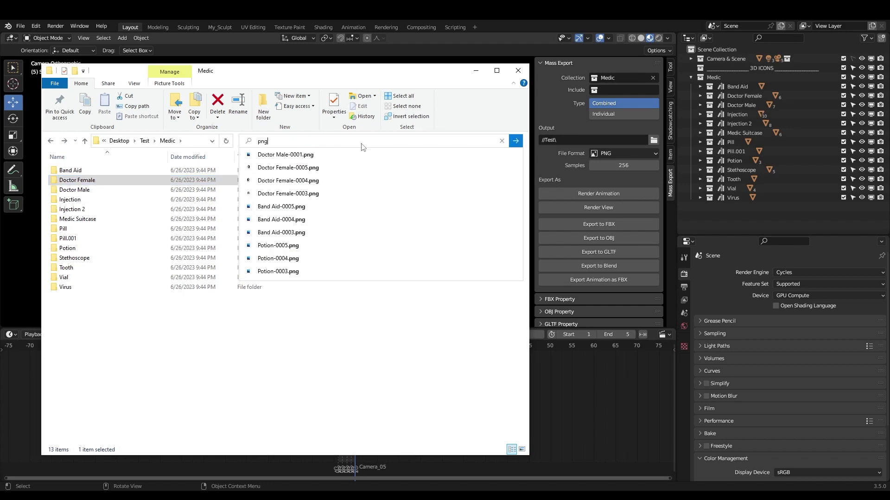
click(288, 145)
click(290, 147)
key(Return)
Select all the PNG search results, batch rename them as Render, and return to the Medic folder.
click(183, 174)
key(ctrl+a)
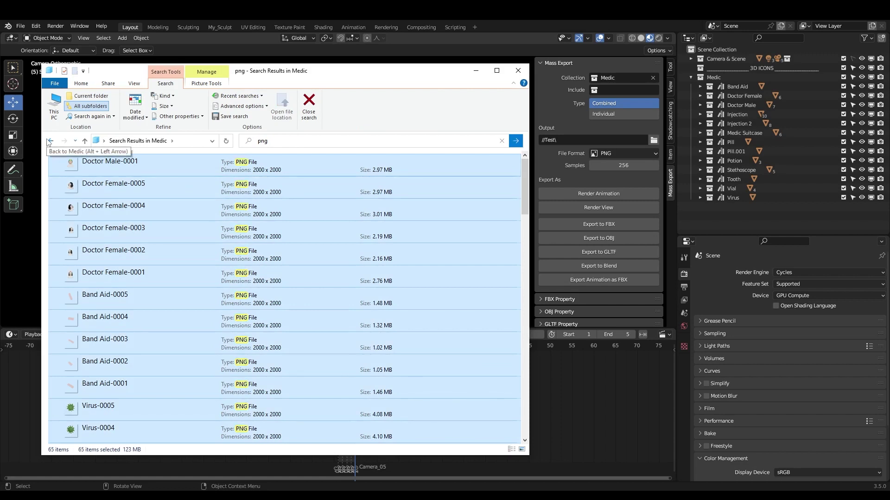
right_click(120, 169)
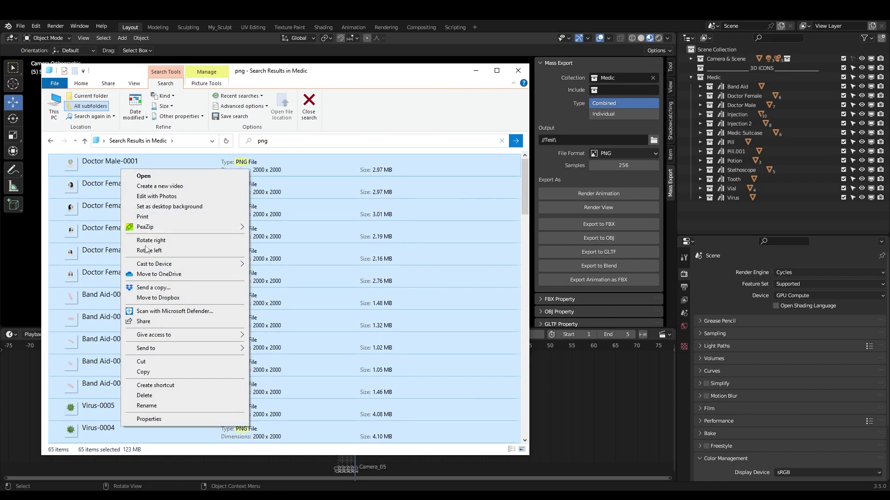
click(164, 401)
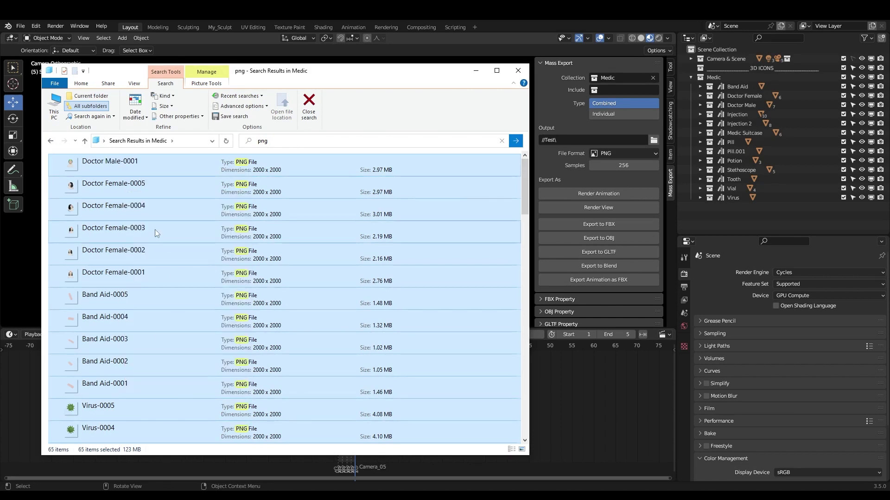
click(50, 141)
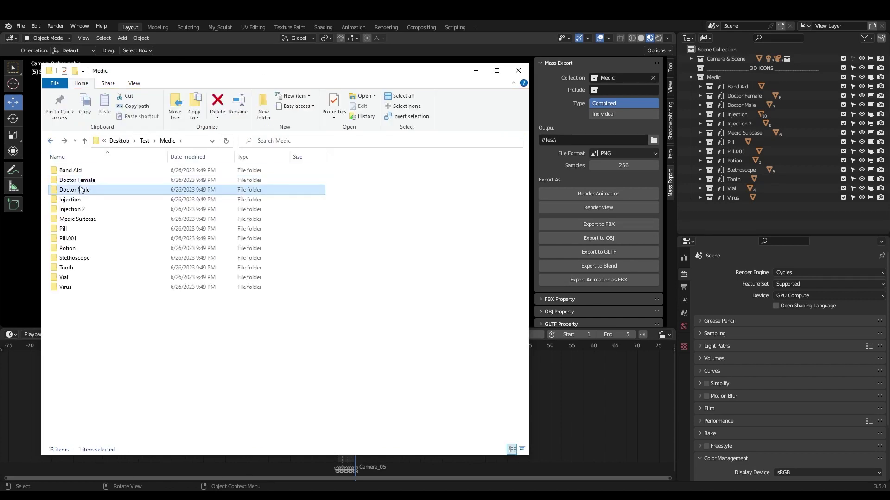
Open the Doctor Male subfolder, look through its renamed render images one by one, and go back to the Medic folder.
double_click(74, 190)
click(359, 187)
key(Right)
key(Right)
key(Right)
key(Right)
click(50, 138)
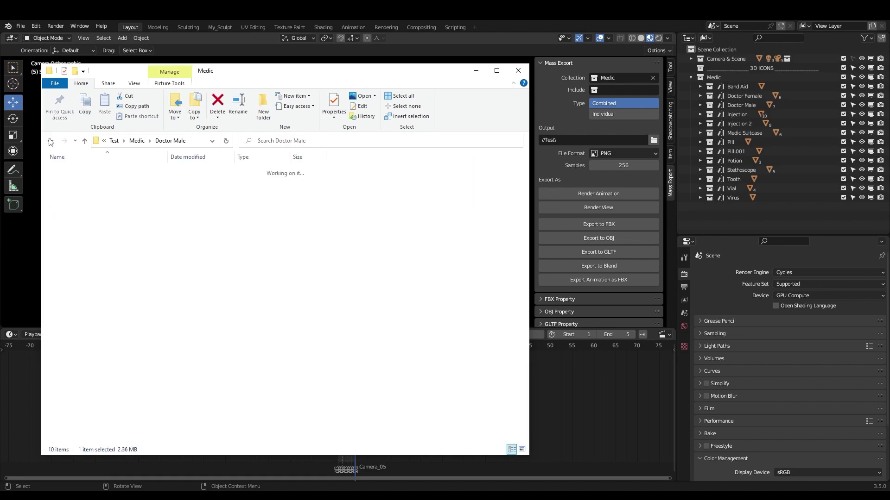
Switch to Blender, set the Mass Export type to Individual, and export the Medic collection to FBX.
click(444, 23)
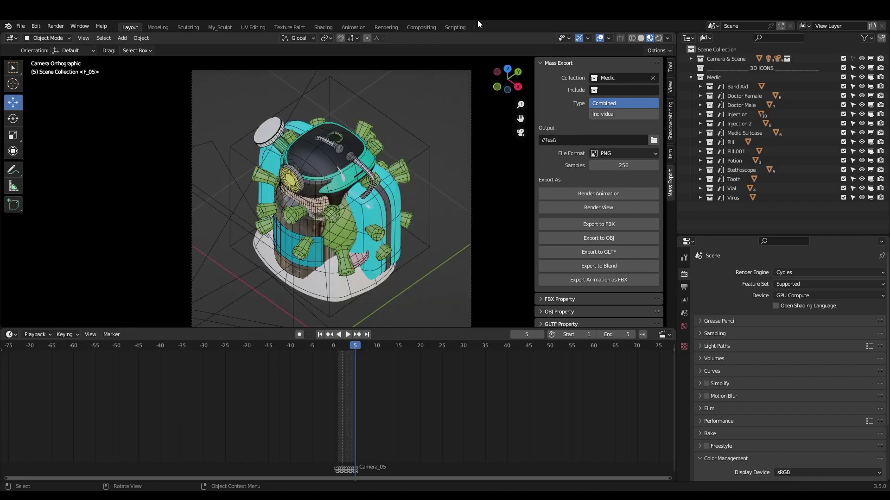
click(613, 115)
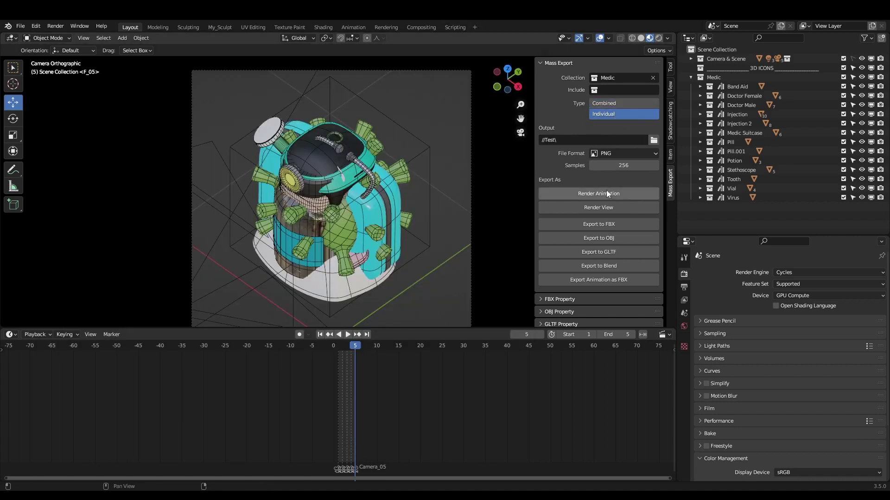
click(613, 224)
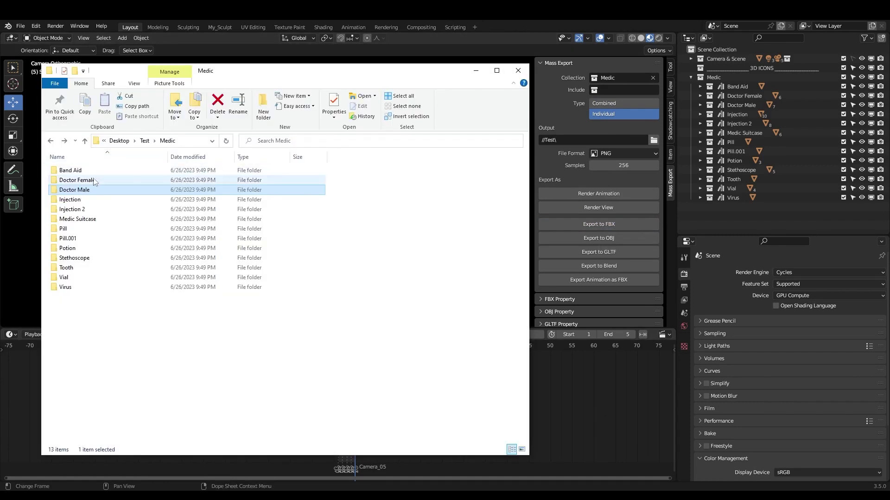
Open the exported Doctor Female folder and compare its files with the objects listed in the expanded Doctor Female collection.
double_click(94, 181)
drag(221, 72, 318, 79)
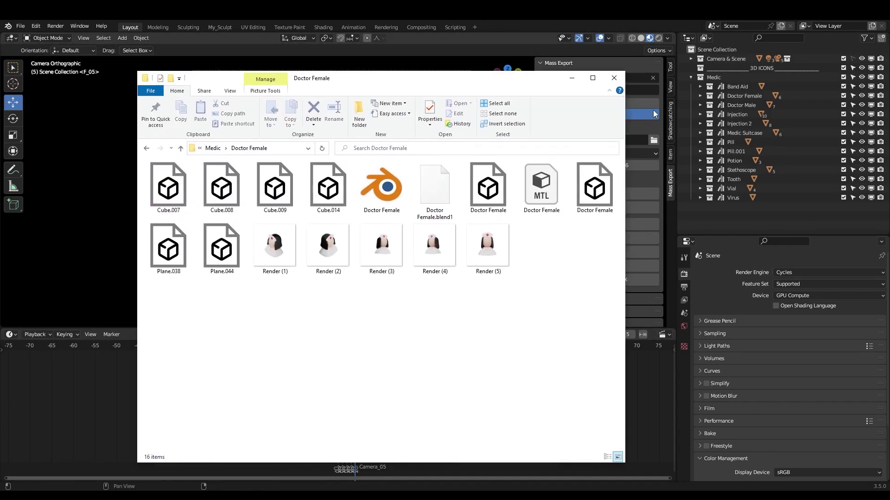
click(700, 96)
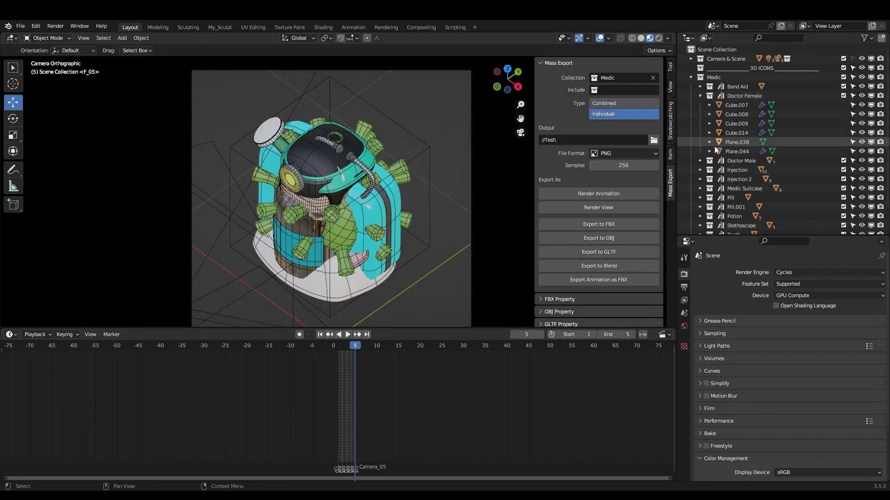
key(alt+Tab)
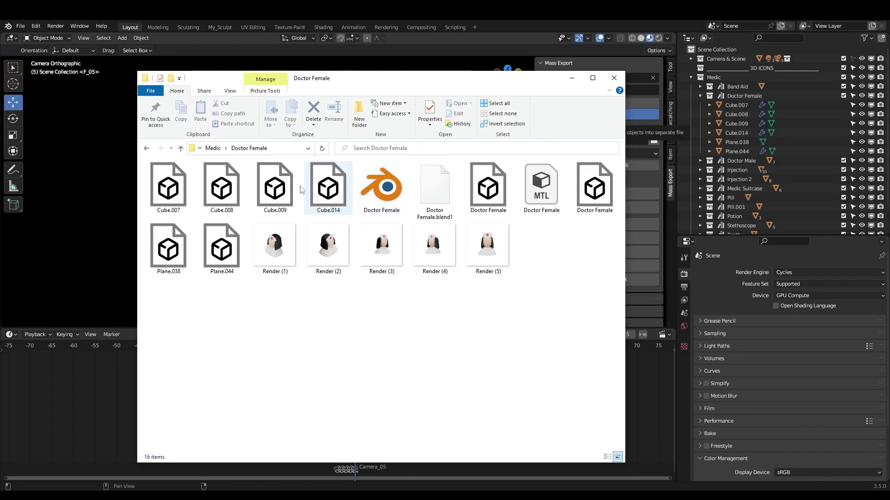
View the individually exported Cube.008, Cube.009 and Cube.014 FBX files in 3D Viewer, closing each one after viewing.
double_click(184, 188)
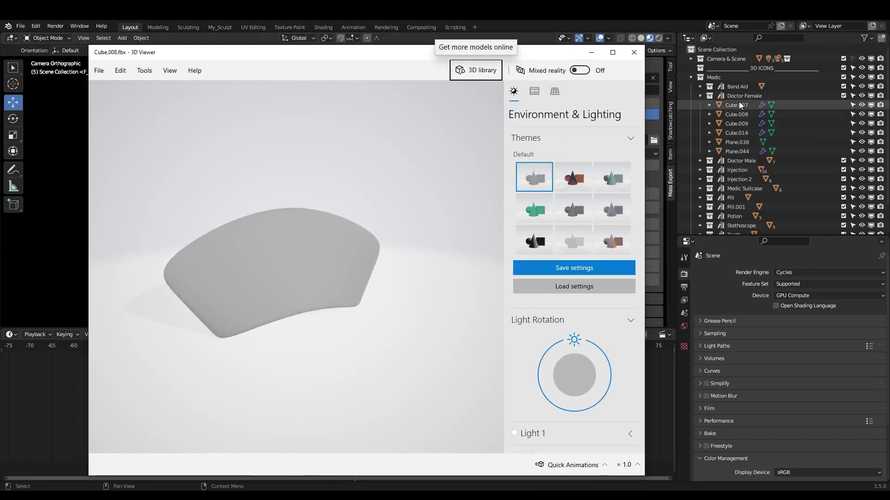
click(638, 54)
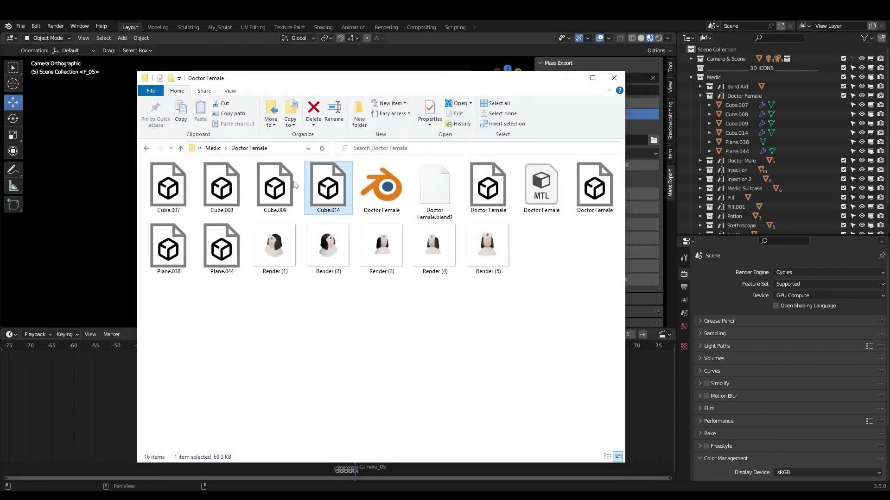
double_click(286, 184)
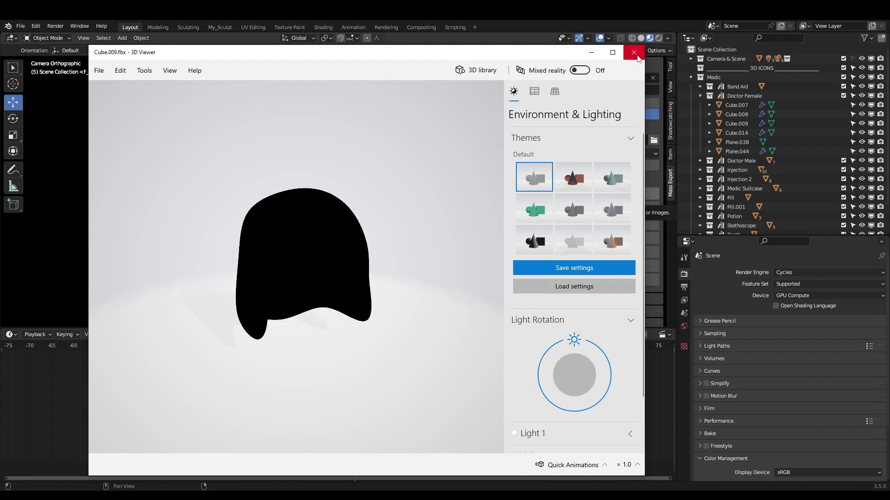
click(633, 52)
click(338, 203)
double_click(338, 203)
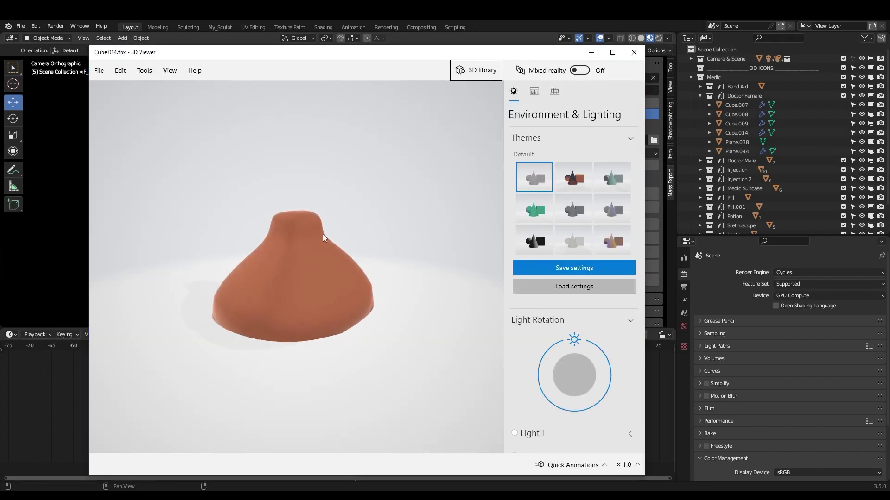
click(634, 52)
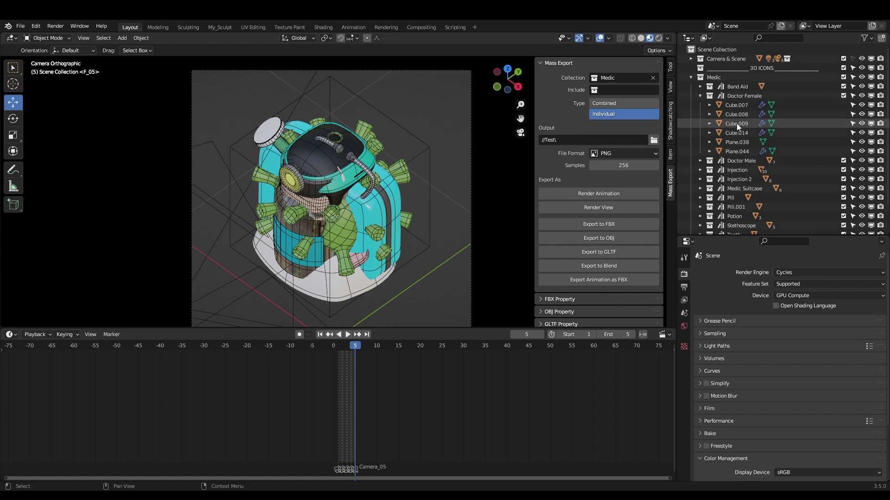
Set the Mass Export type back to Combined and check the collections offered for Include without choosing one.
click(613, 104)
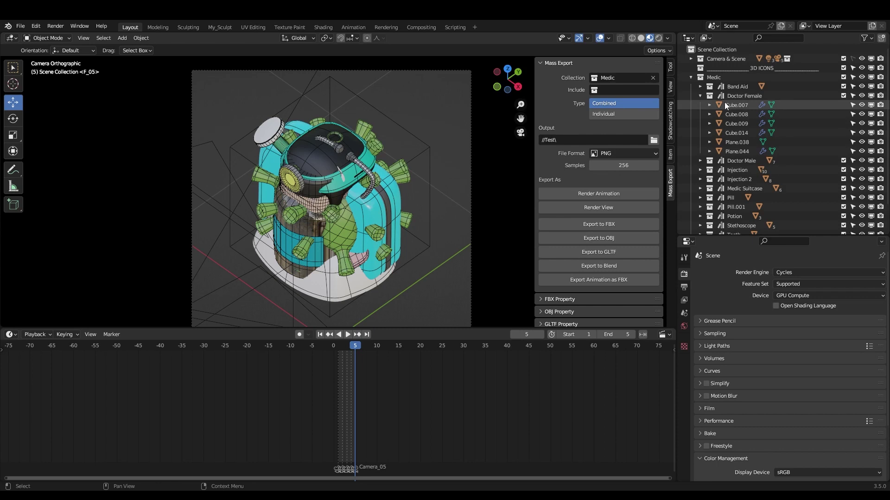
click(609, 90)
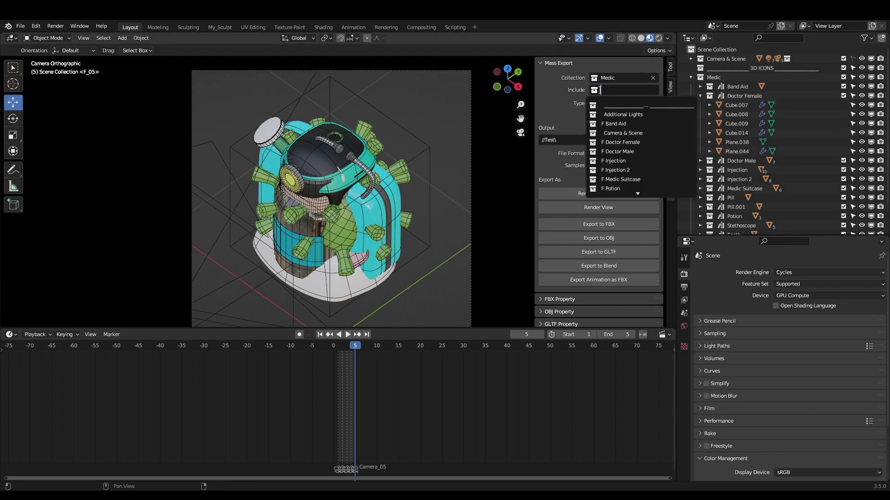
click(563, 91)
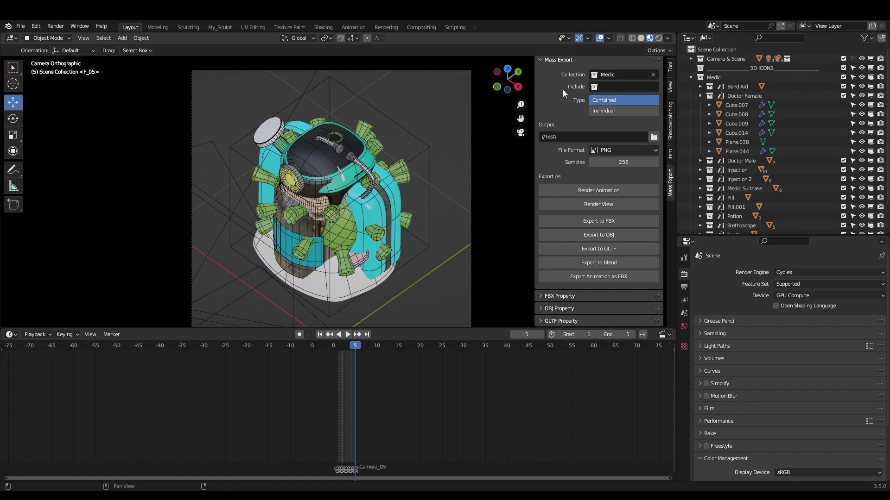